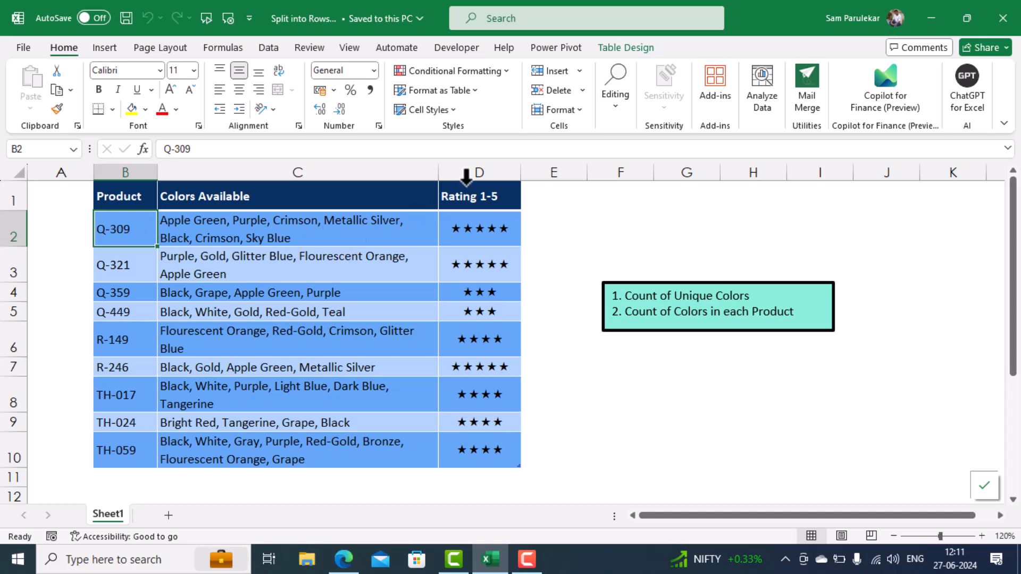
- Load the product table with its colors and ratings from the worksheet into the Power Query Editor
{"action": "left_click", "coordinate": [494, 163]}
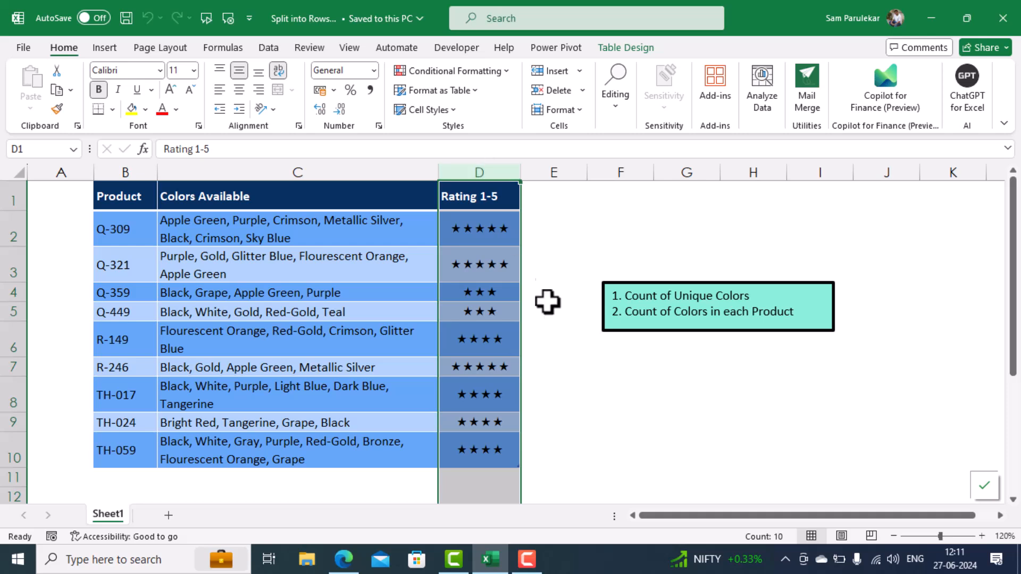
{"action": "left_click", "coordinate": [564, 338]}
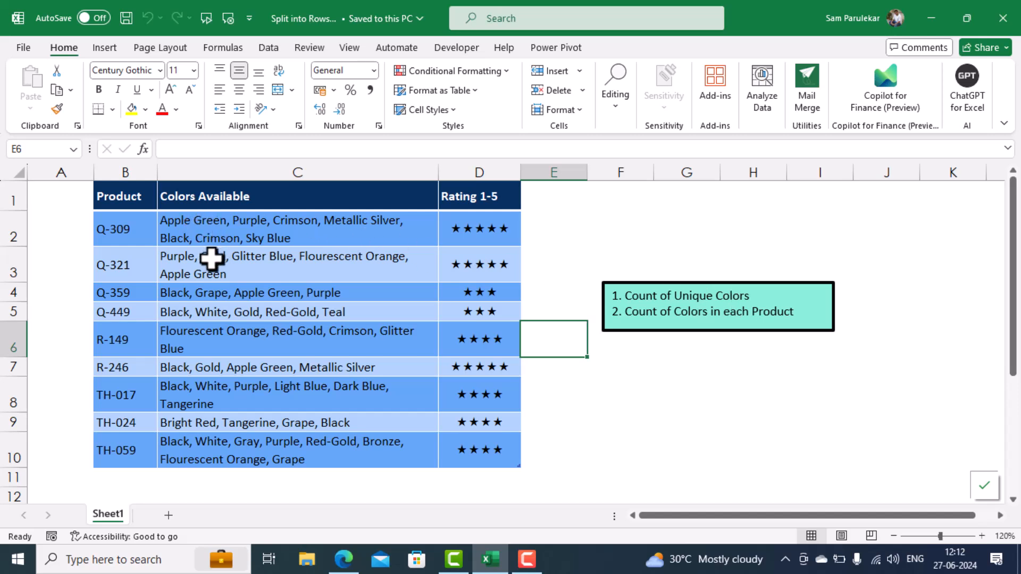
{"action": "left_click", "coordinate": [212, 260]}
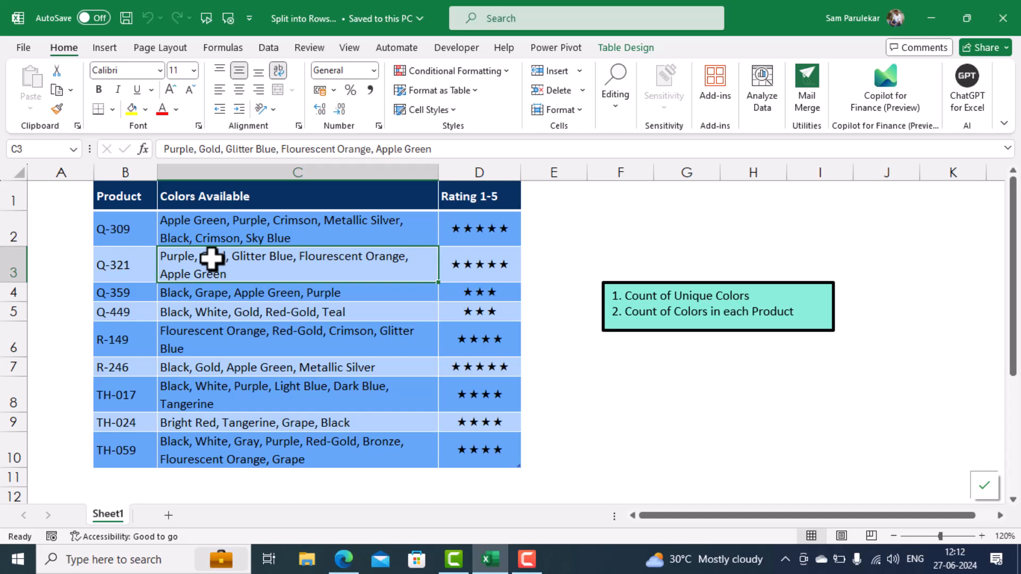
{"action": "right_click", "coordinate": [212, 259]}
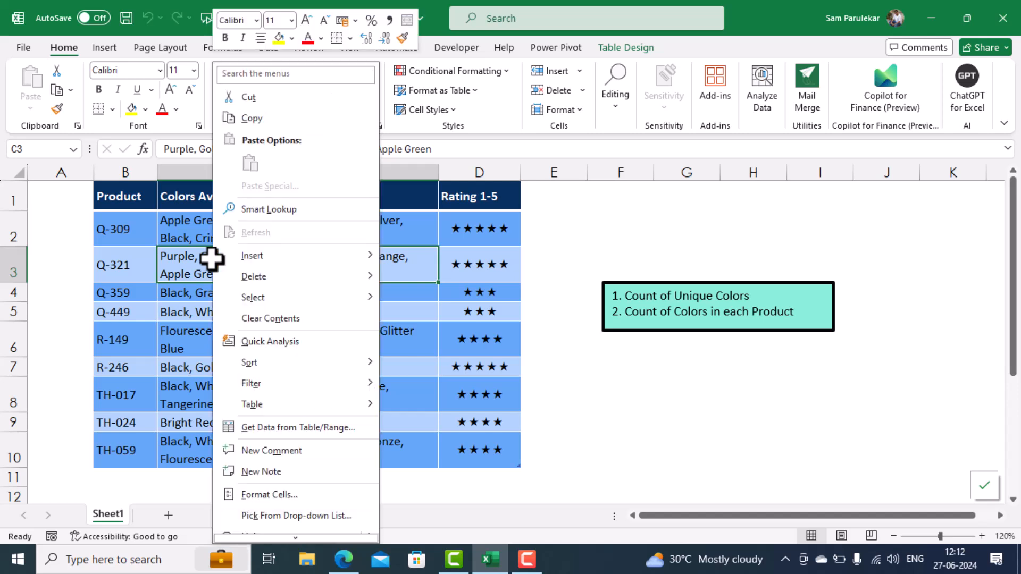
{"action": "left_click", "coordinate": [266, 427]}
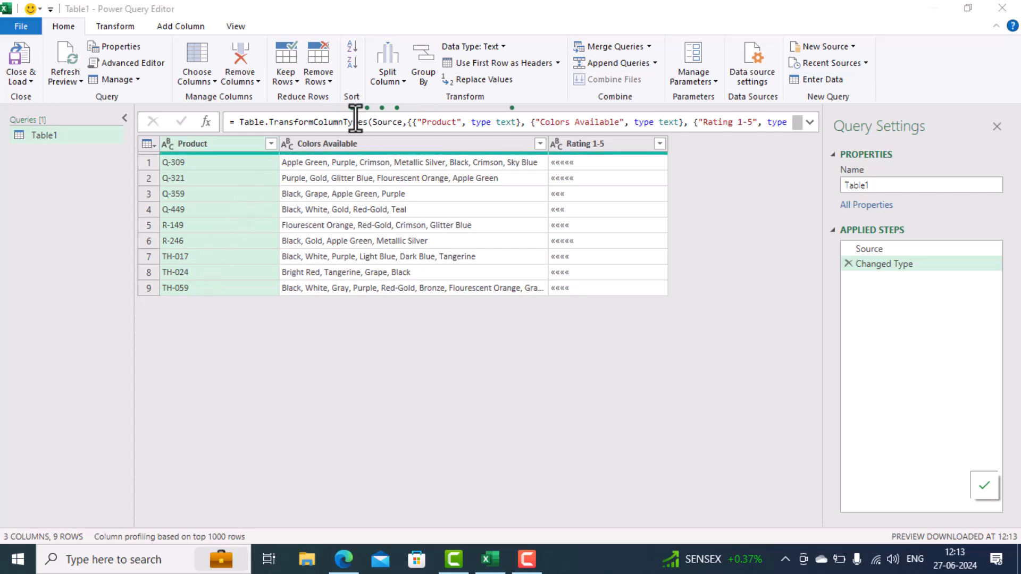
- Keep only the Colors Available column in the Table1 query by removing all other columns
{"action": "left_click", "coordinate": [369, 147]}
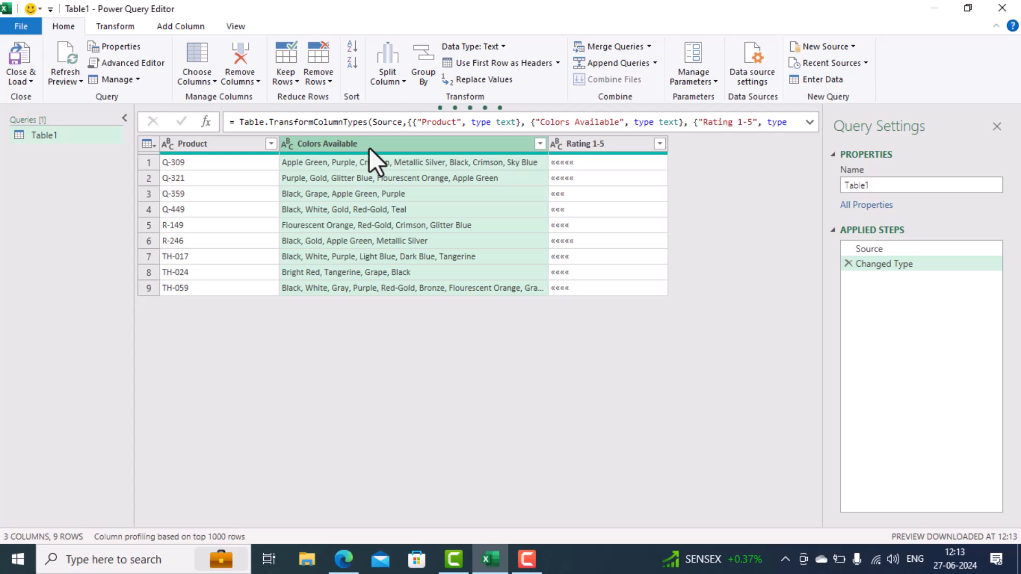
{"action": "right_click", "coordinate": [368, 148]}
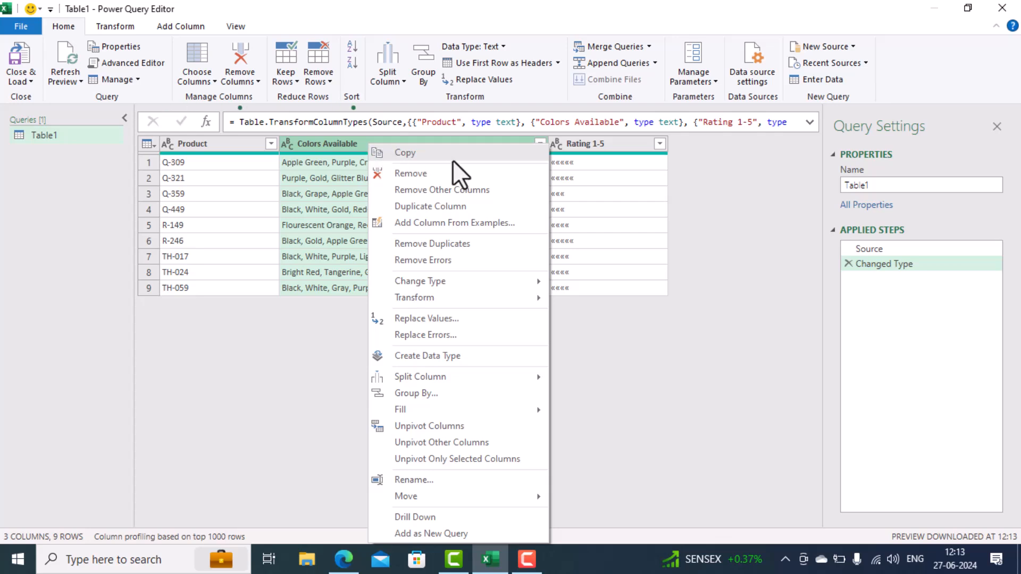
{"action": "left_click", "coordinate": [448, 190]}
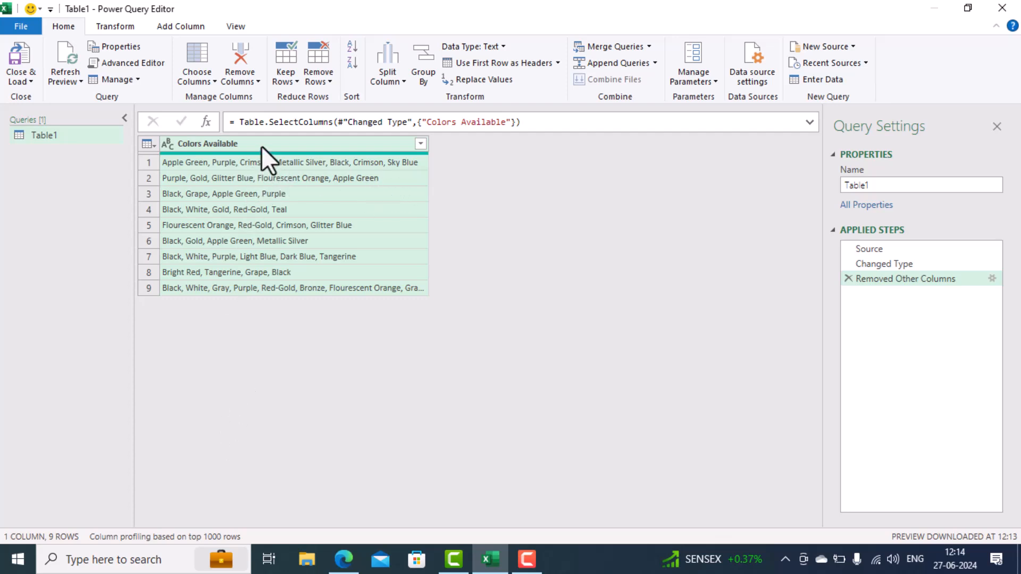
- Split the Colors Available column into rows by a custom delimiter of a comma followed by a space
{"action": "left_click", "coordinate": [391, 77]}
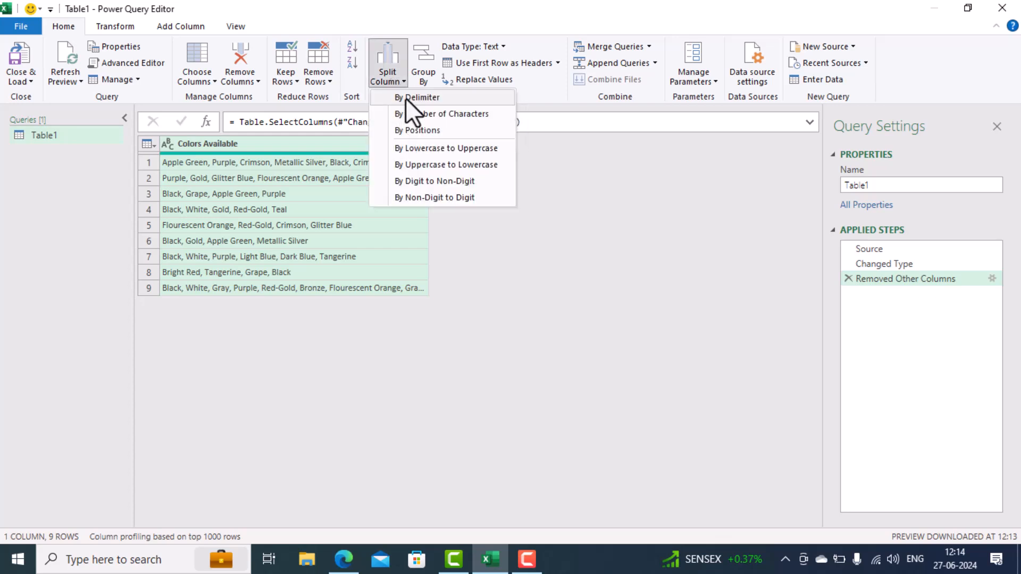
{"action": "left_click", "coordinate": [405, 98]}
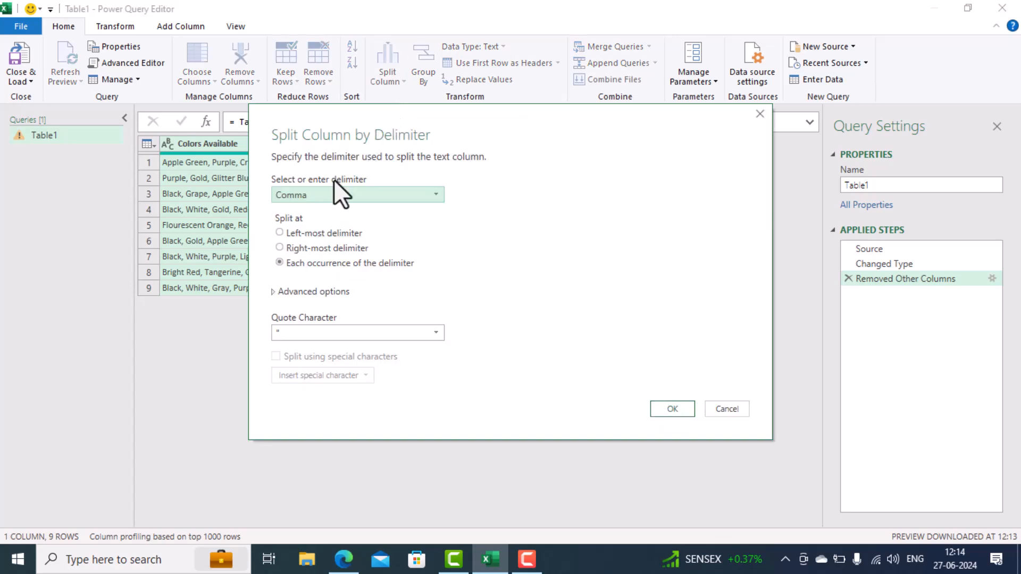
{"action": "left_click", "coordinate": [323, 196]}
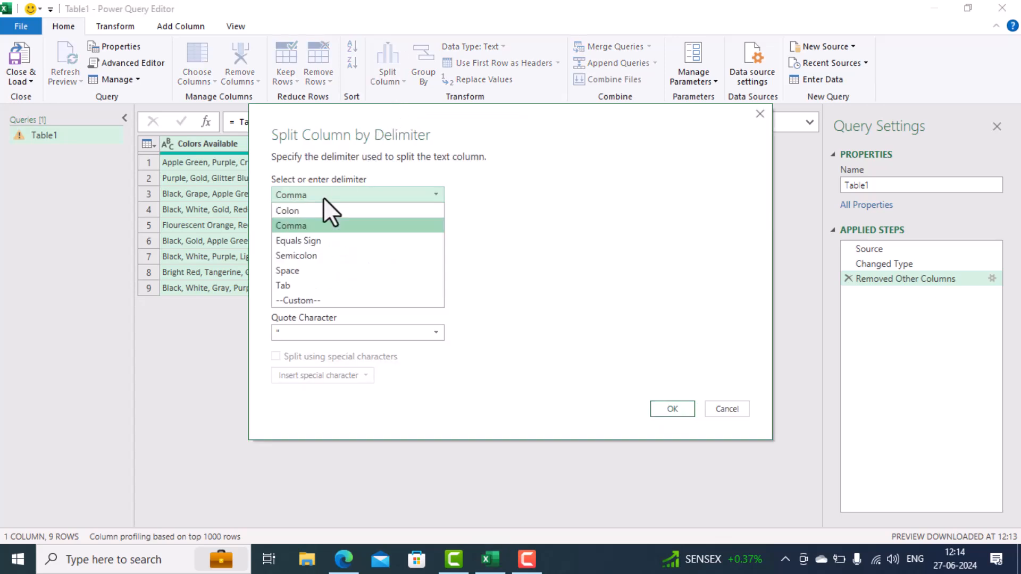
{"action": "left_click", "coordinate": [296, 300]}
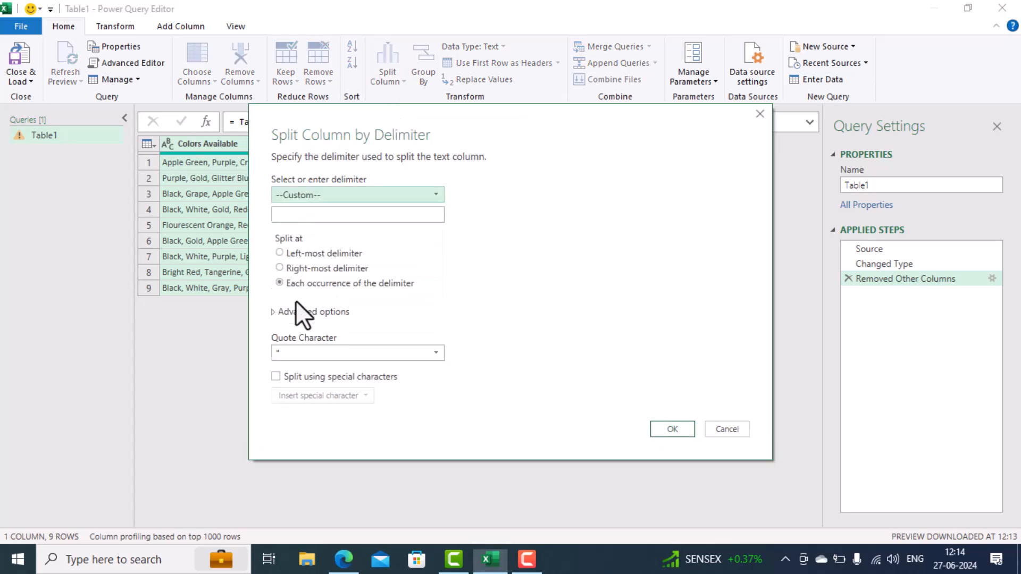
{"action": "left_click", "coordinate": [298, 215]}
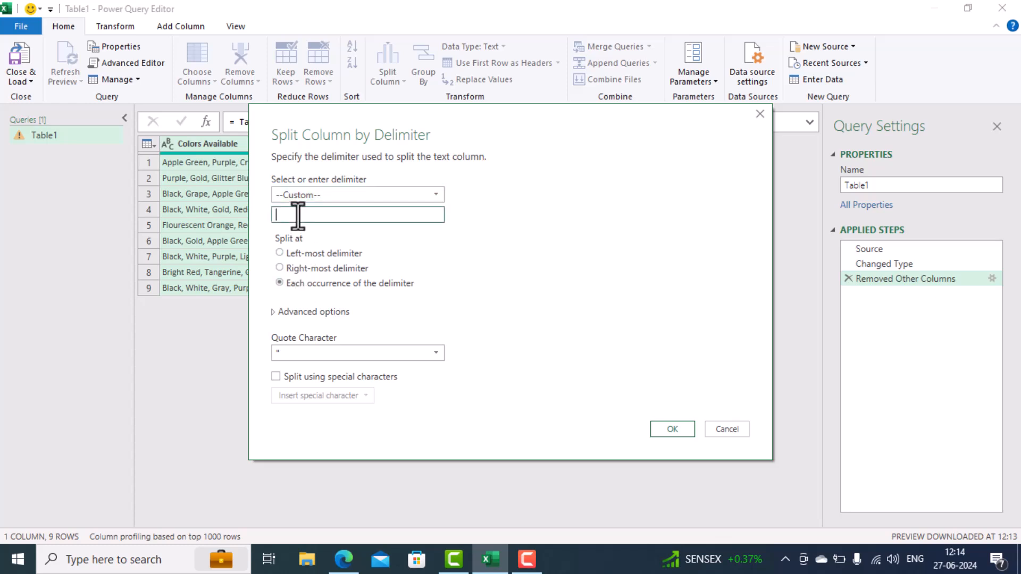
{"action": "type", "text": ","}
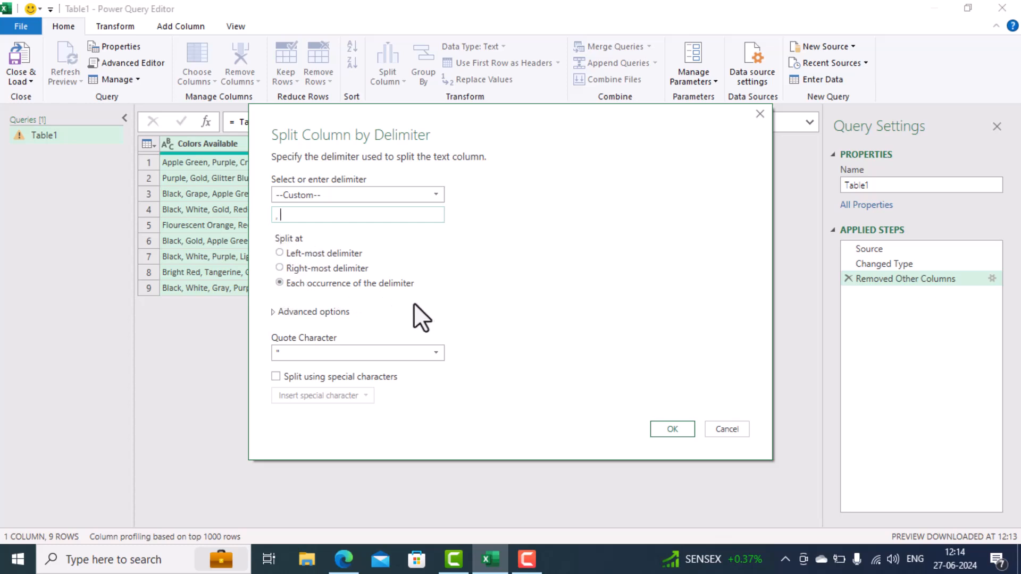
{"action": "left_click", "coordinate": [274, 312]}
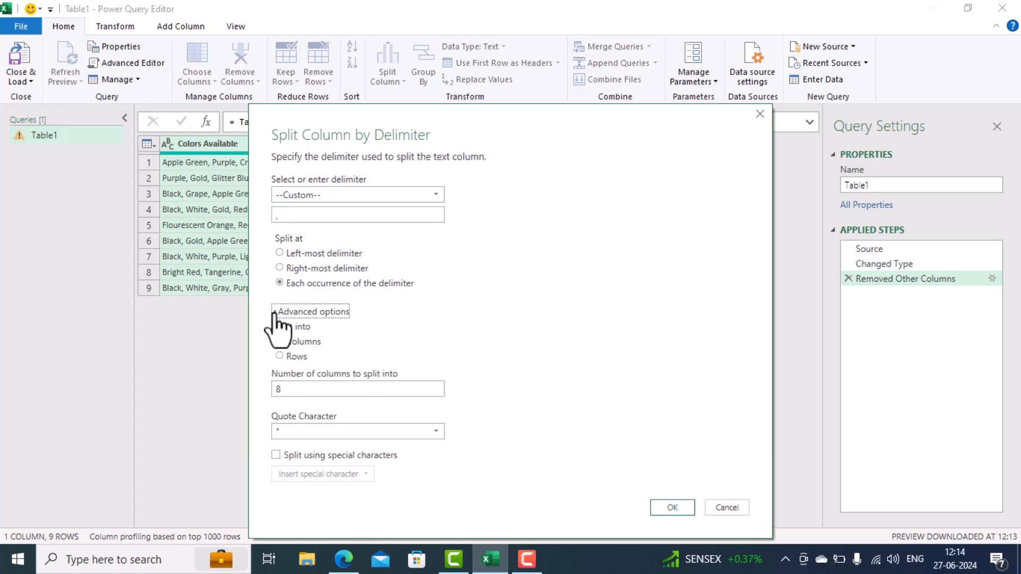
{"action": "left_click", "coordinate": [278, 356]}
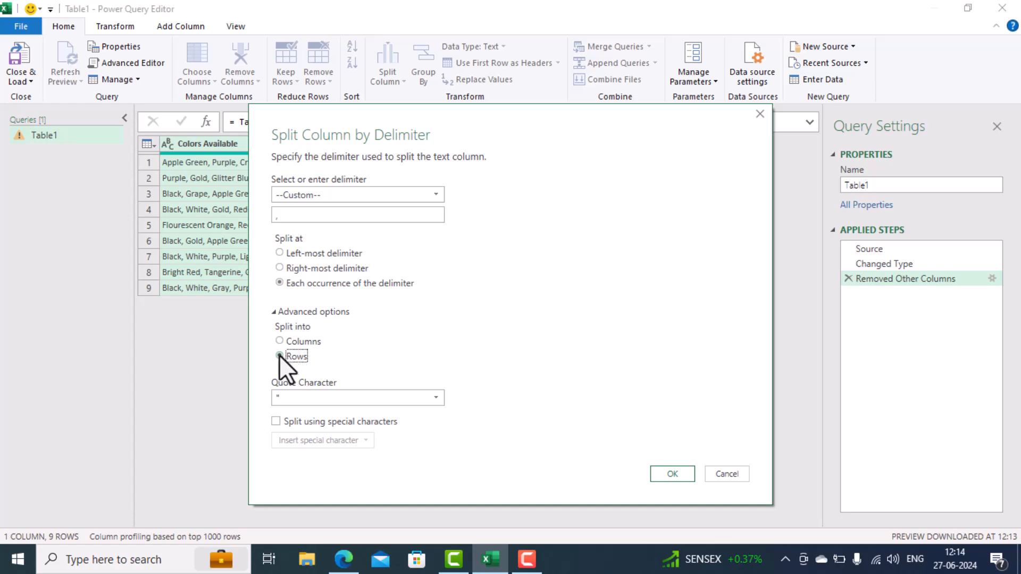
{"action": "left_click", "coordinate": [671, 475]}
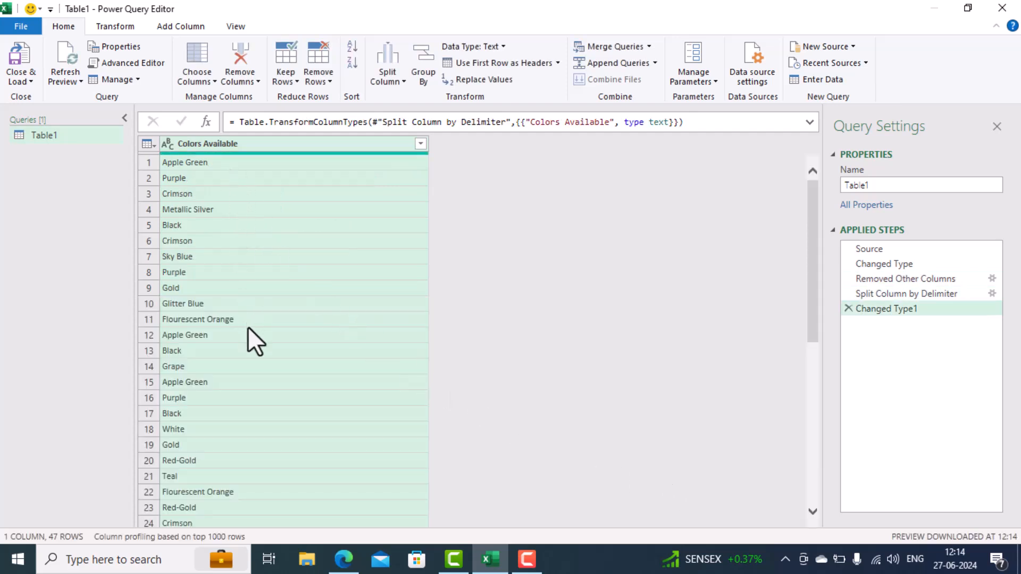
- Look through the split color rows and remove the duplicates from the Colors Available column
{"action": "scroll", "coordinate": [248, 326], "scroll_direction": "down", "scroll_amount": 6}
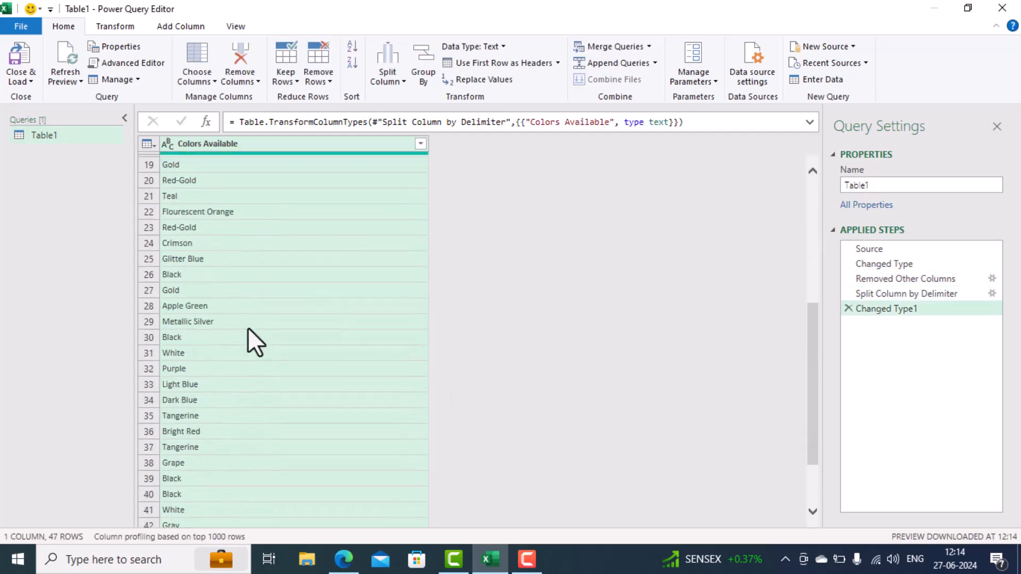
{"action": "scroll", "coordinate": [248, 329], "scroll_direction": "down", "scroll_amount": 2}
{"action": "scroll", "coordinate": [248, 328], "scroll_direction": "up", "scroll_amount": 8}
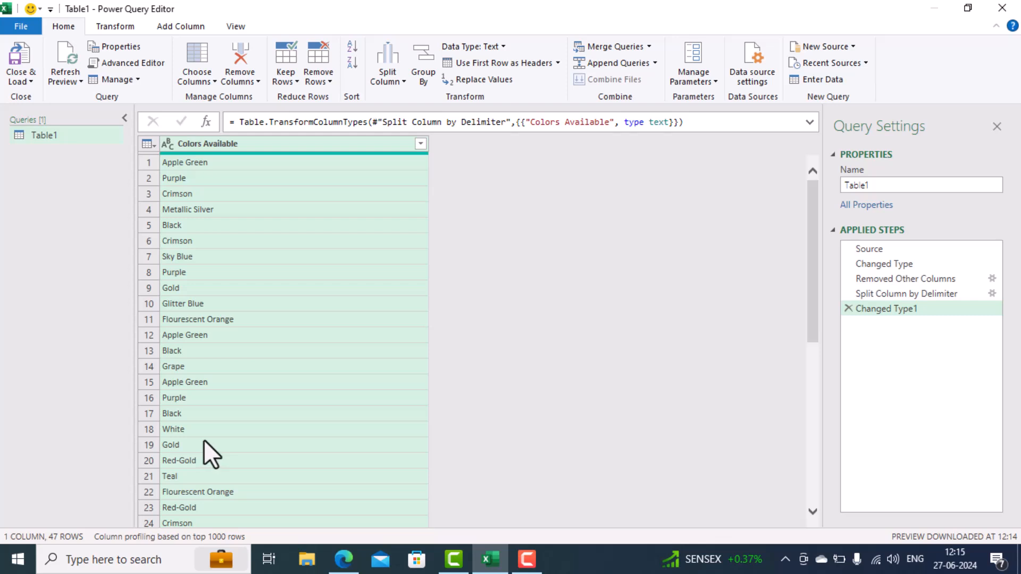
{"action": "right_click", "coordinate": [296, 147]}
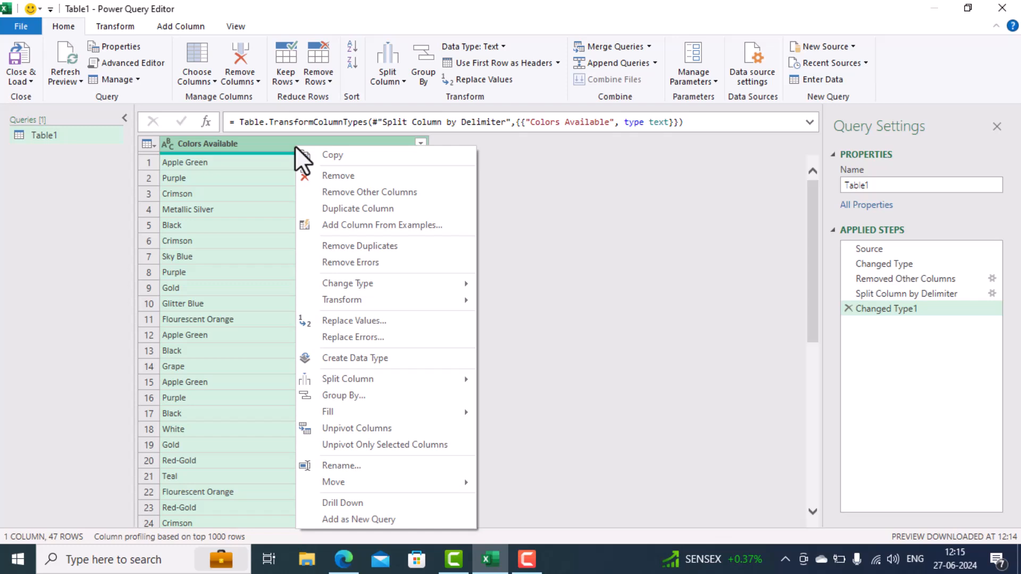
{"action": "left_click", "coordinate": [359, 245]}
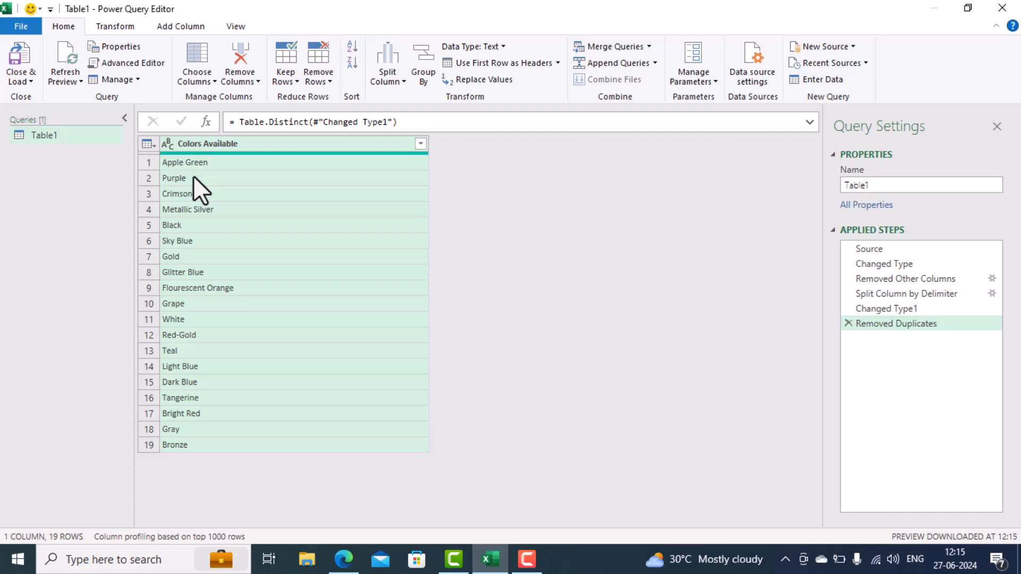
- Duplicate the Table1 query and rename the original query ColorList
{"action": "right_click", "coordinate": [40, 133]}
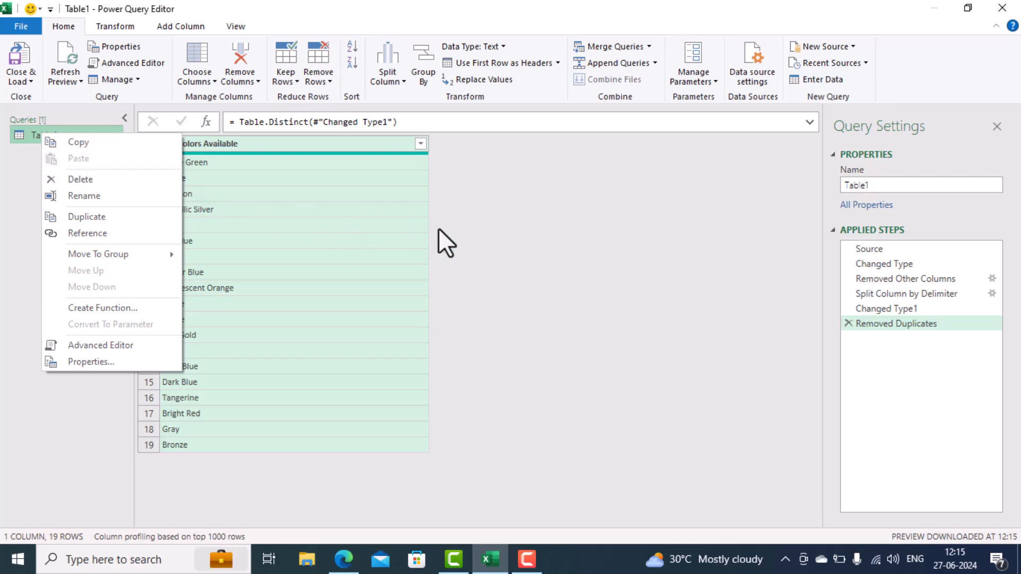
{"action": "left_click", "coordinate": [113, 215]}
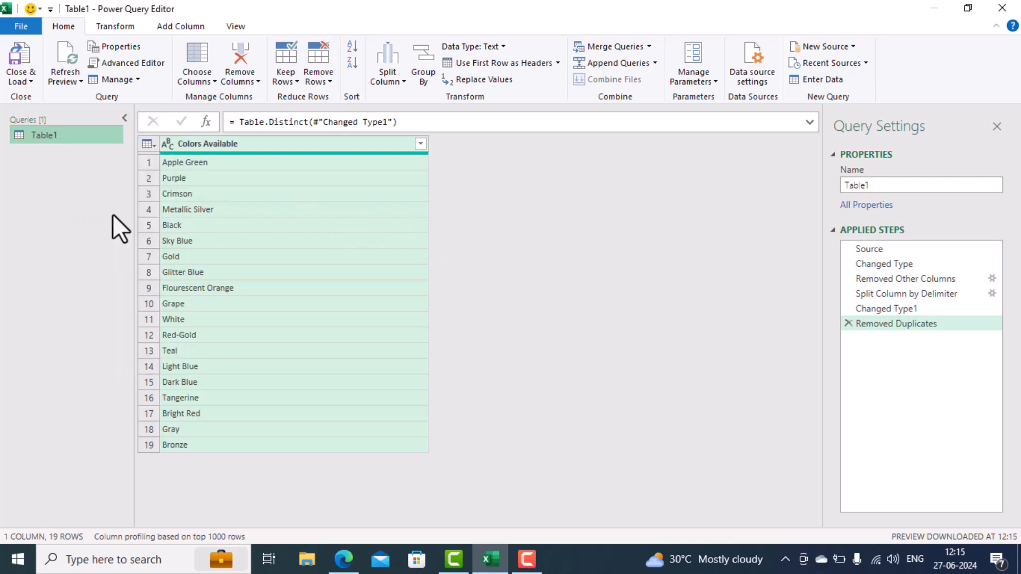
{"action": "left_click", "coordinate": [56, 135]}
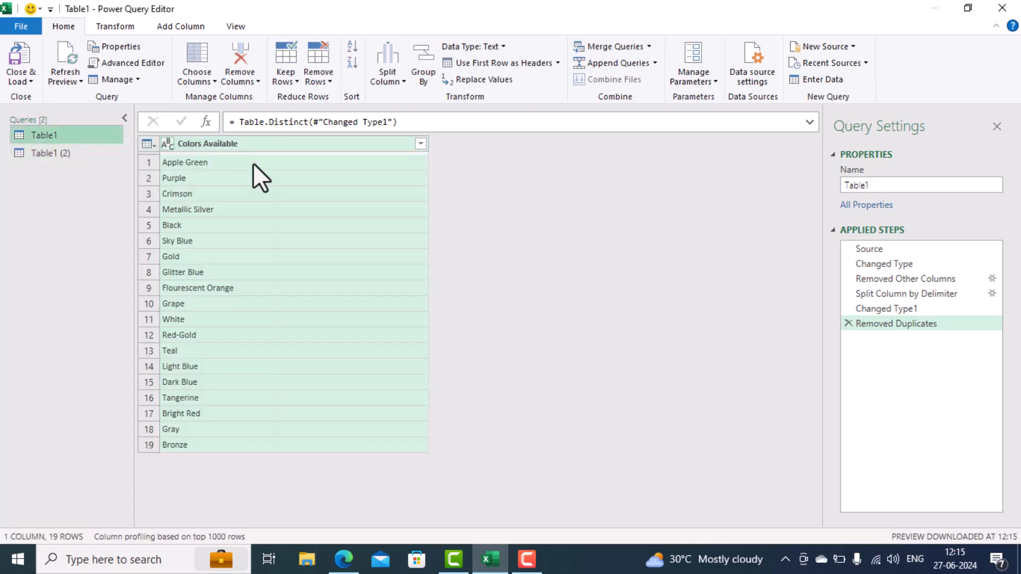
{"action": "left_click", "coordinate": [878, 186]}
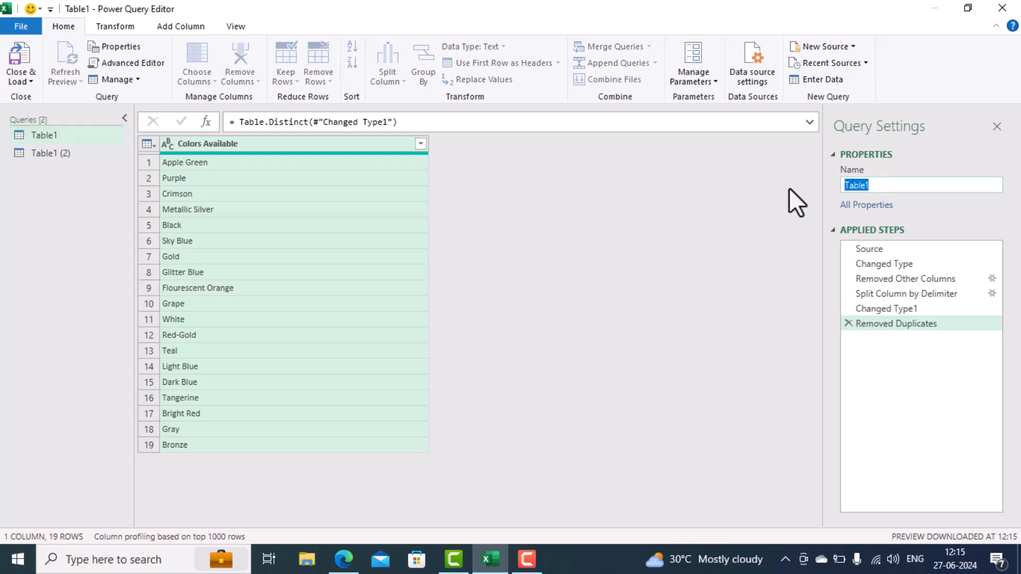
{"action": "type", "text": "ColorList"}
{"action": "key", "text": "Return"}
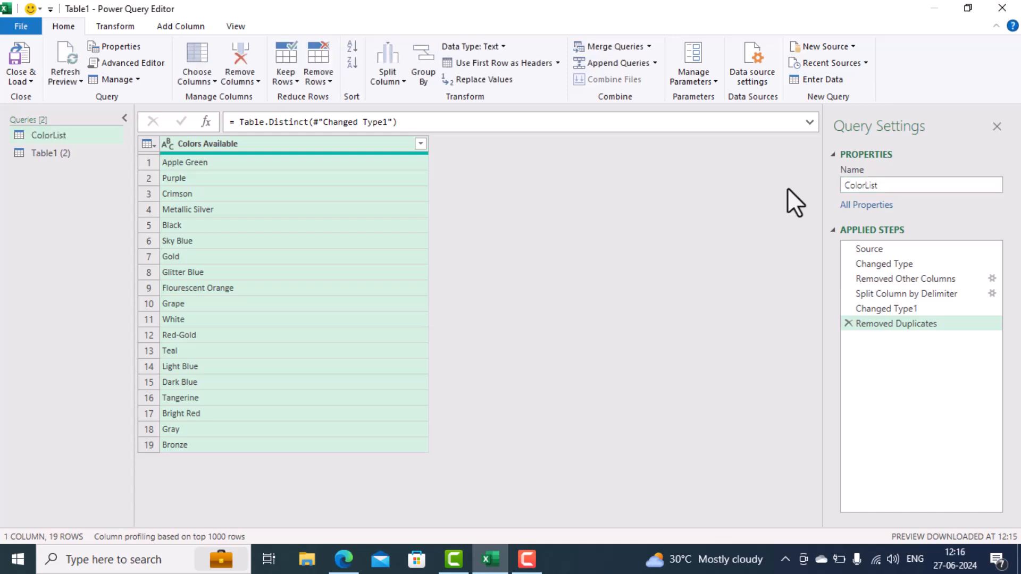
- Rename the duplicated query Table1 (2) as ColorCount
{"action": "left_click", "coordinate": [55, 157]}
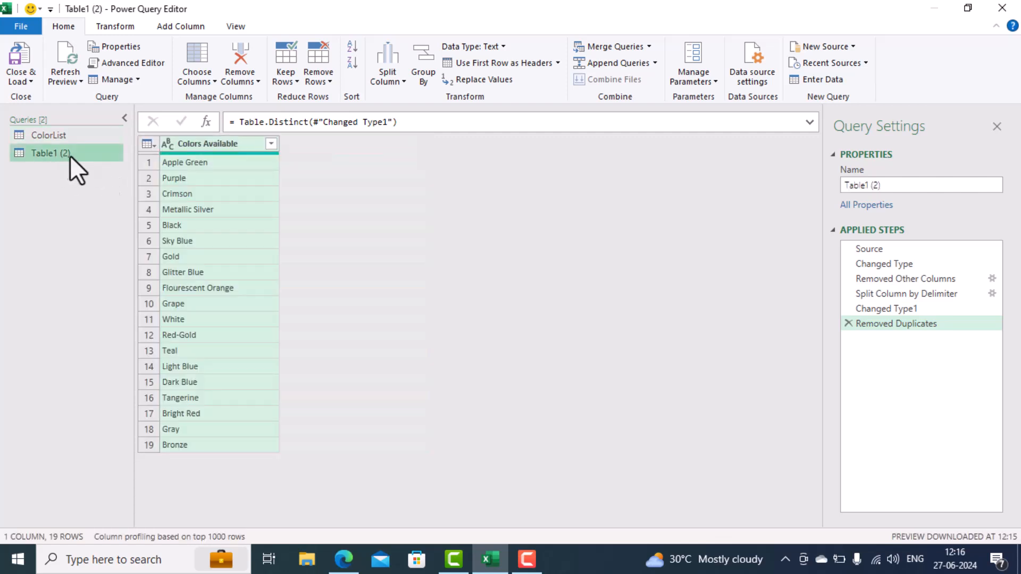
{"action": "left_click", "coordinate": [889, 186]}
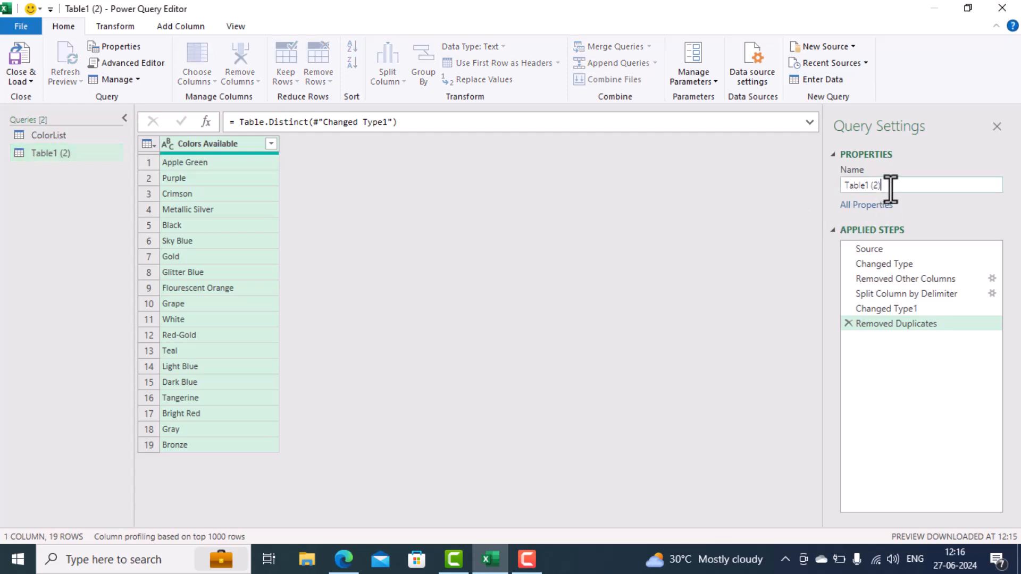
{"action": "left_click_drag", "start_coordinate": [890, 189], "coordinate": [752, 184]}
{"action": "type", "text": "ColorCount"}
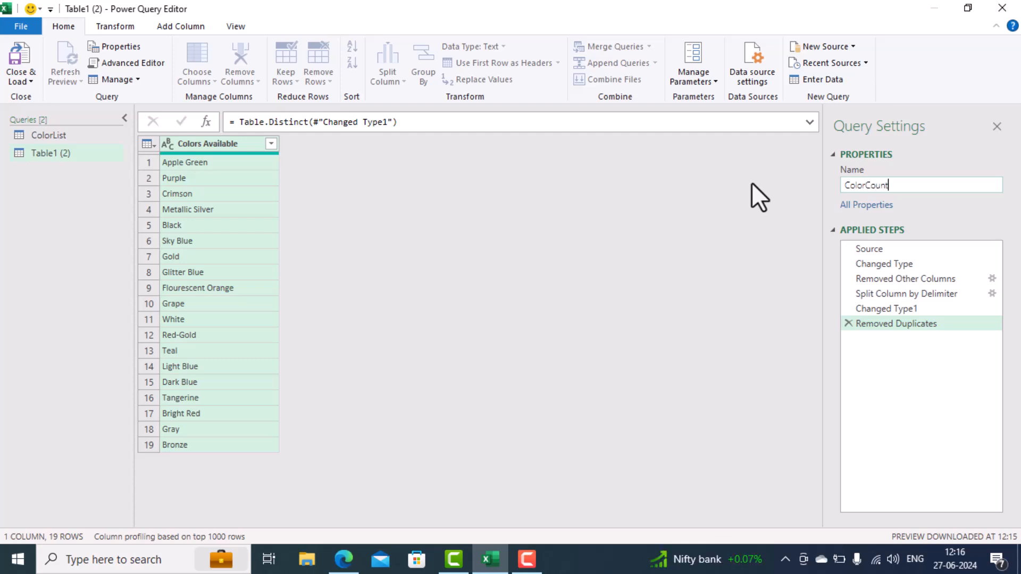
{"action": "key", "text": "Return"}
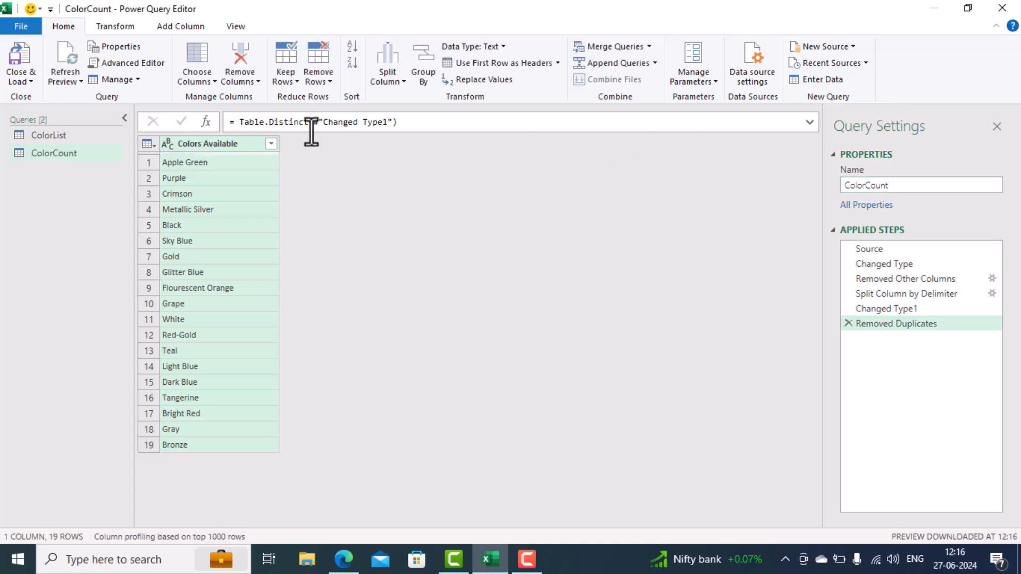
- Delete the Removed Duplicates, Changed Type1, Split Column by Delimiter and Removed Other Columns steps from the ColorCount query
{"action": "left_click", "coordinate": [849, 324]}
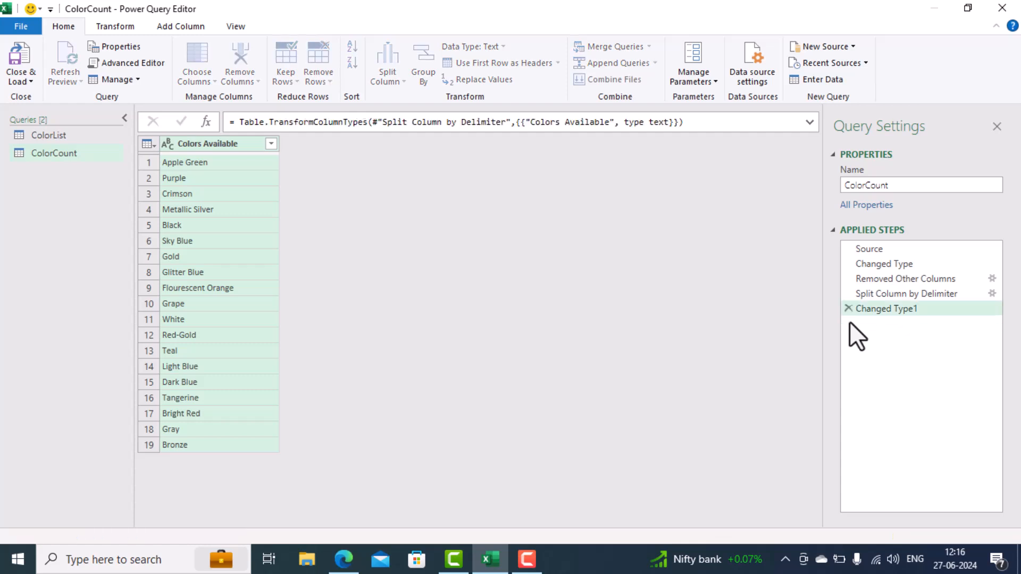
{"action": "left_click", "coordinate": [850, 309]}
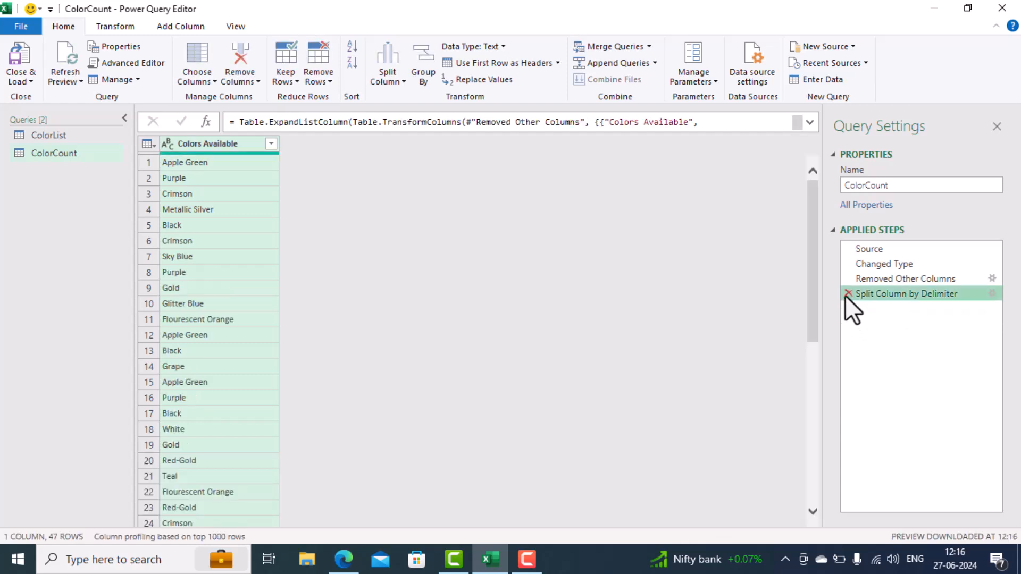
{"action": "left_click", "coordinate": [848, 294]}
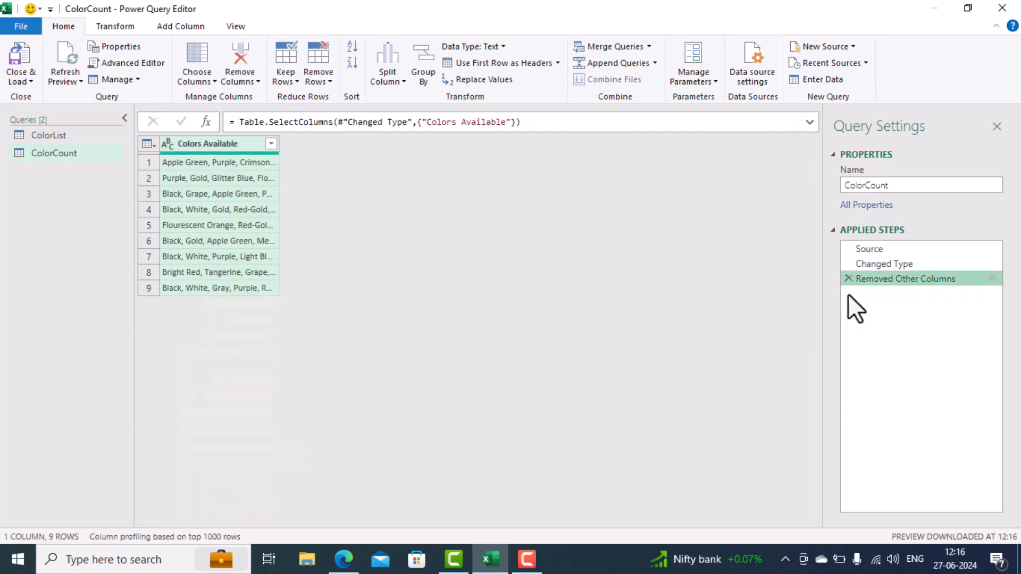
{"action": "left_click", "coordinate": [846, 277]}
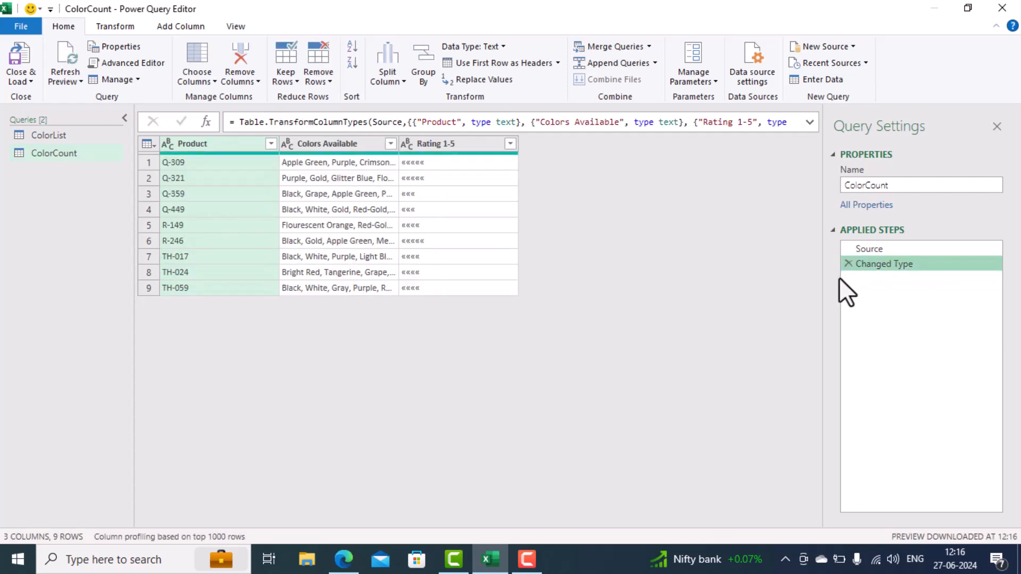
- Remove the Rating 1-5 column from the ColorCount query
{"action": "left_click", "coordinate": [454, 143]}
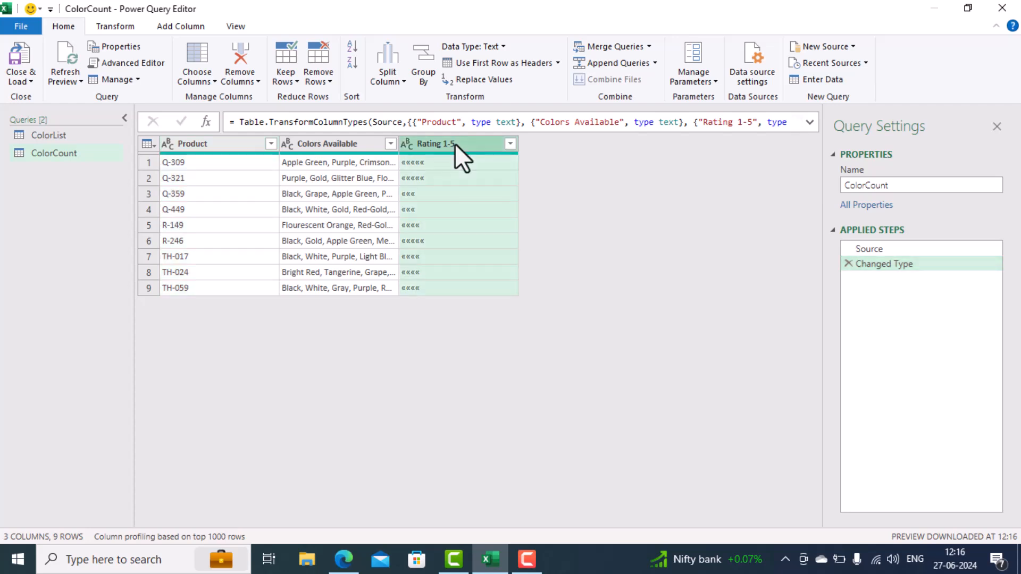
{"action": "right_click", "coordinate": [455, 144]}
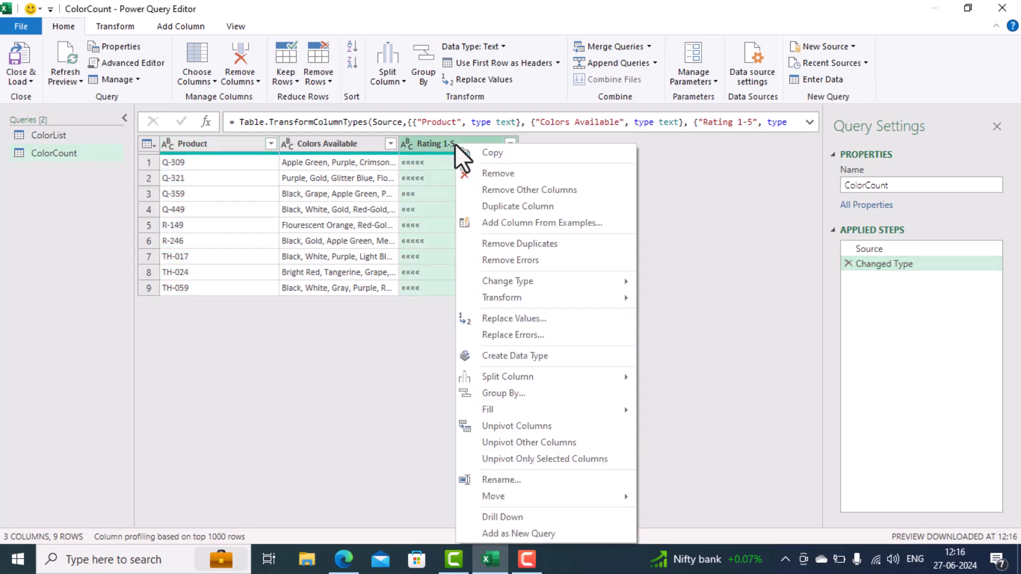
{"action": "left_click", "coordinate": [517, 173]}
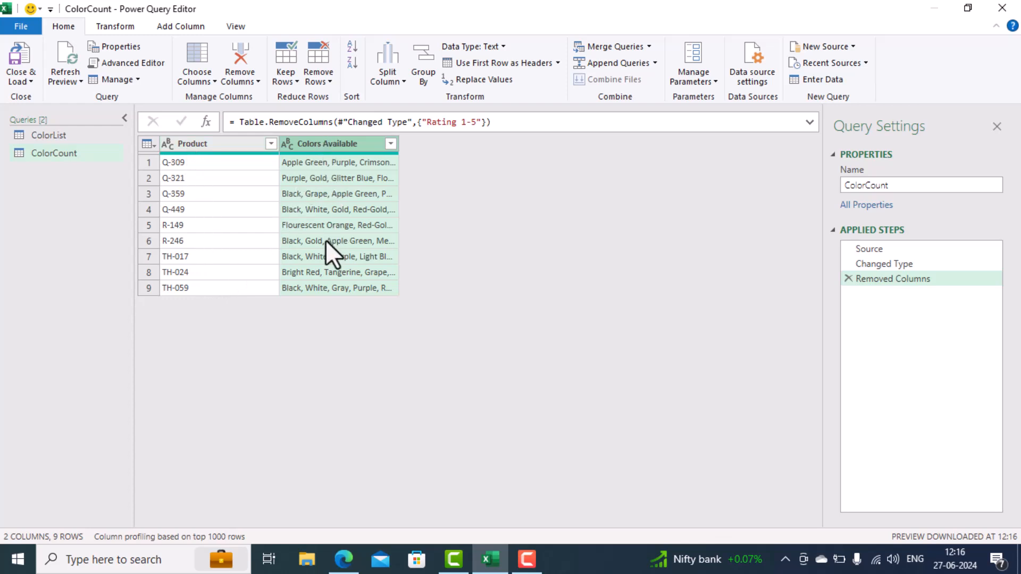
{"action": "right_click", "coordinate": [336, 144]}
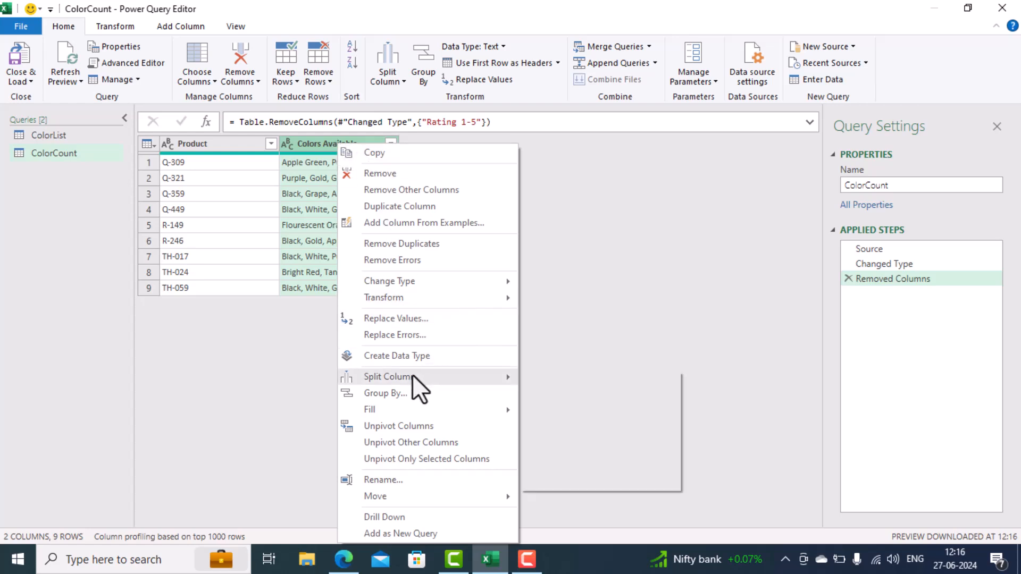
{"action": "mouse_move", "coordinate": [412, 375]}
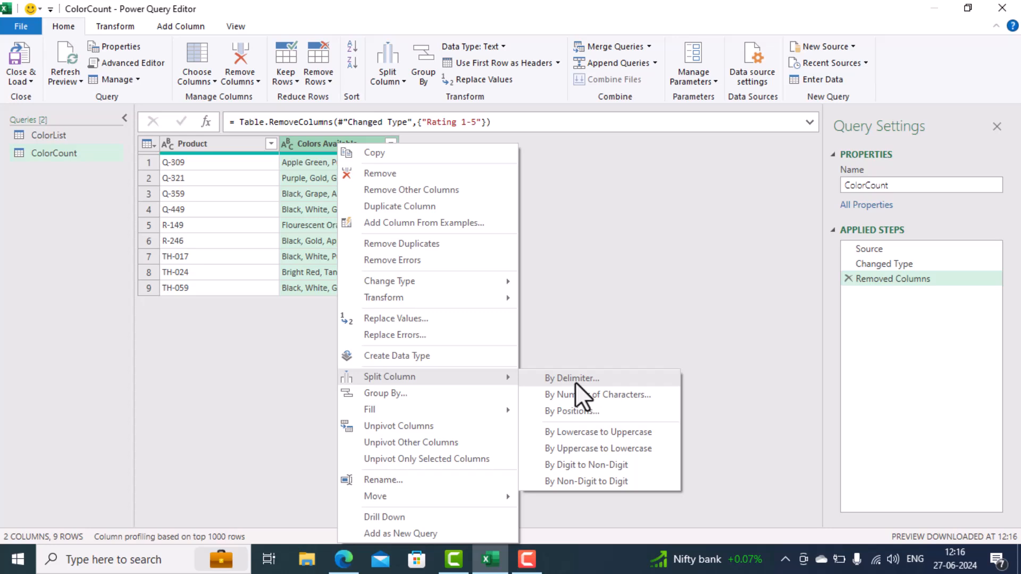
{"action": "left_click", "coordinate": [382, 15]}
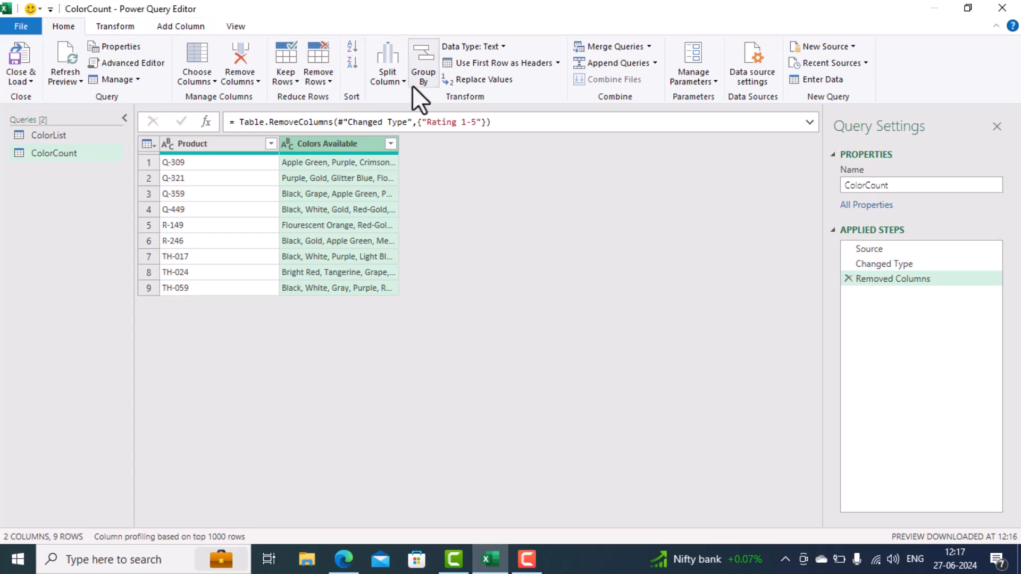
- Split the Colors Available column into rows at each occurrence of a custom delimiter made of a comma and a space
{"action": "left_click", "coordinate": [398, 81]}
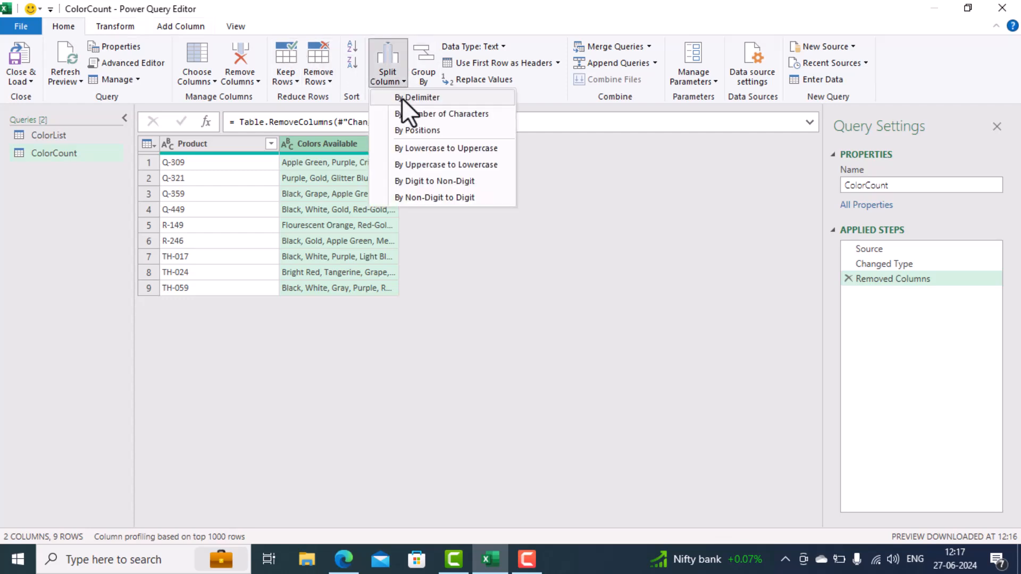
{"action": "left_click", "coordinate": [403, 98]}
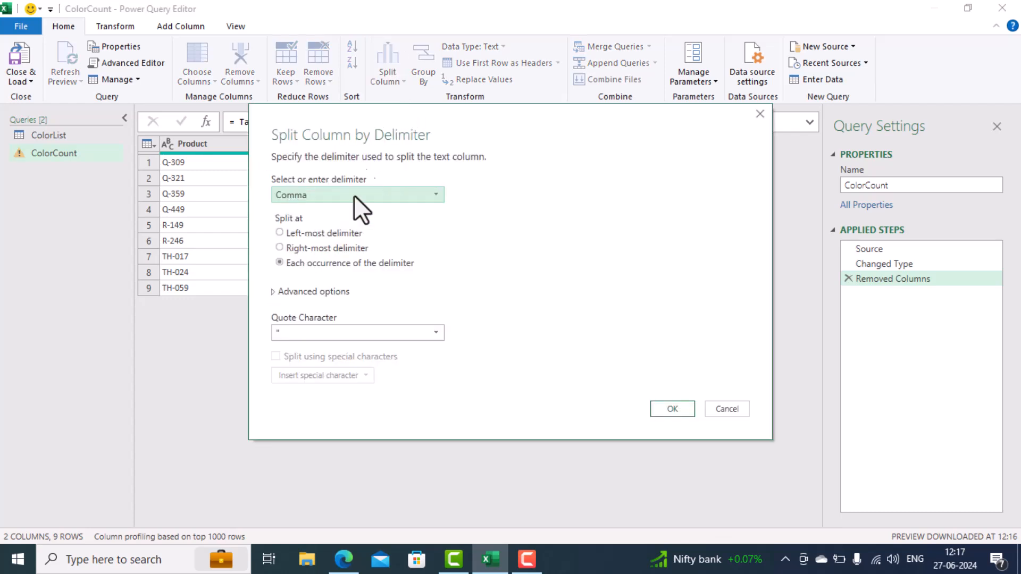
{"action": "left_click", "coordinate": [429, 196]}
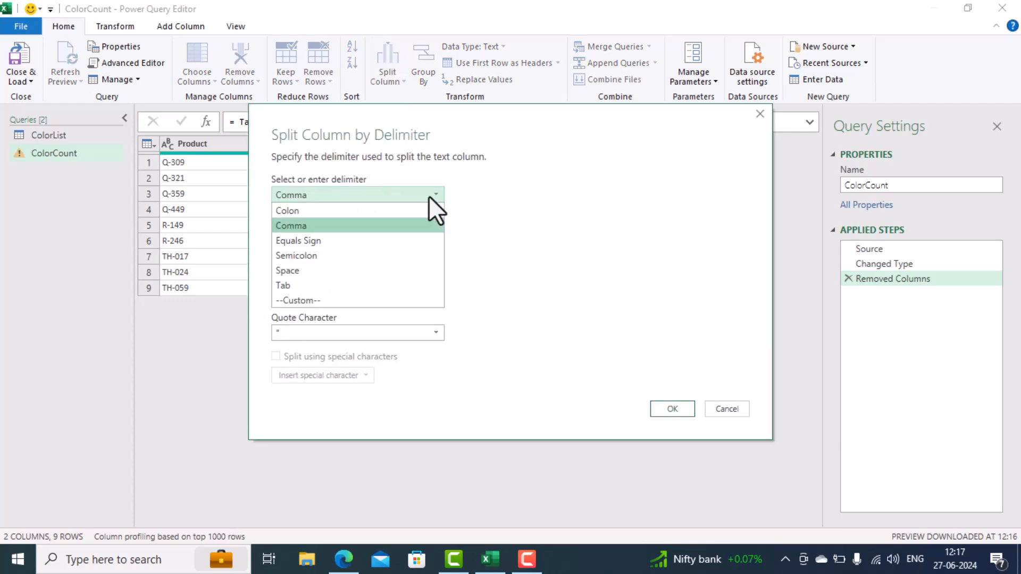
{"action": "left_click", "coordinate": [331, 296]}
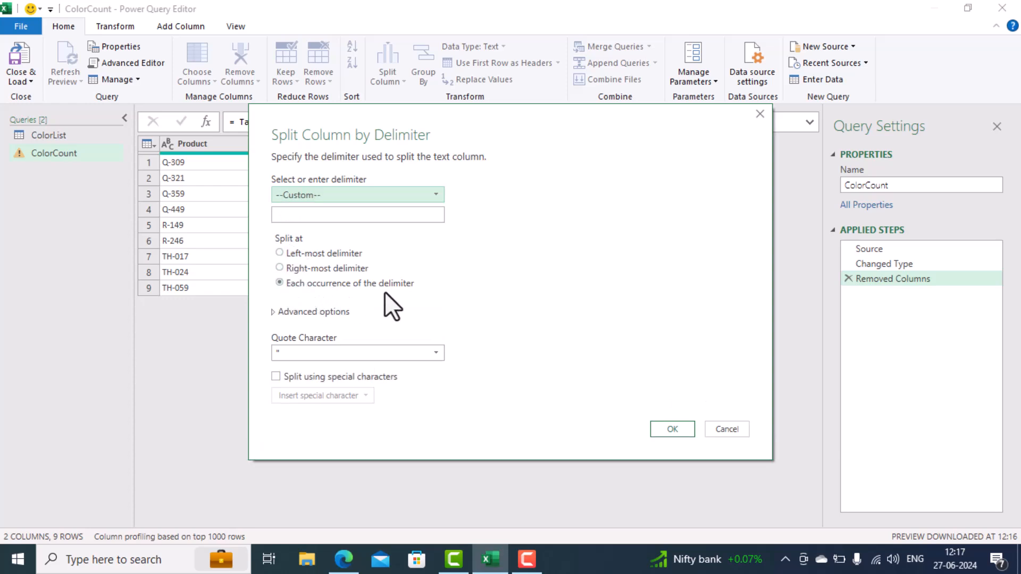
{"action": "left_click", "coordinate": [299, 215]}
{"action": "type", "text": ","}
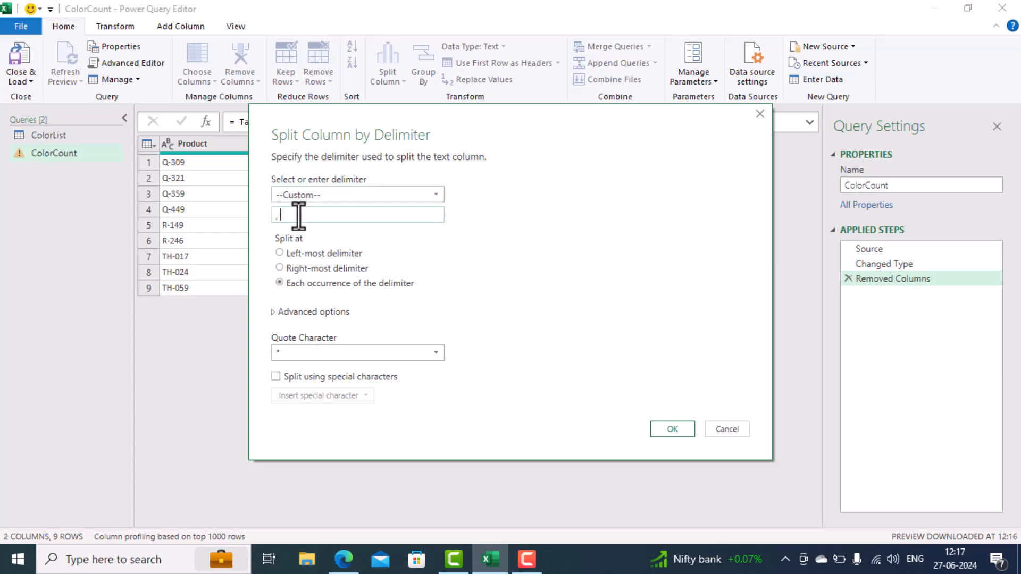
{"action": "left_click", "coordinate": [275, 313]}
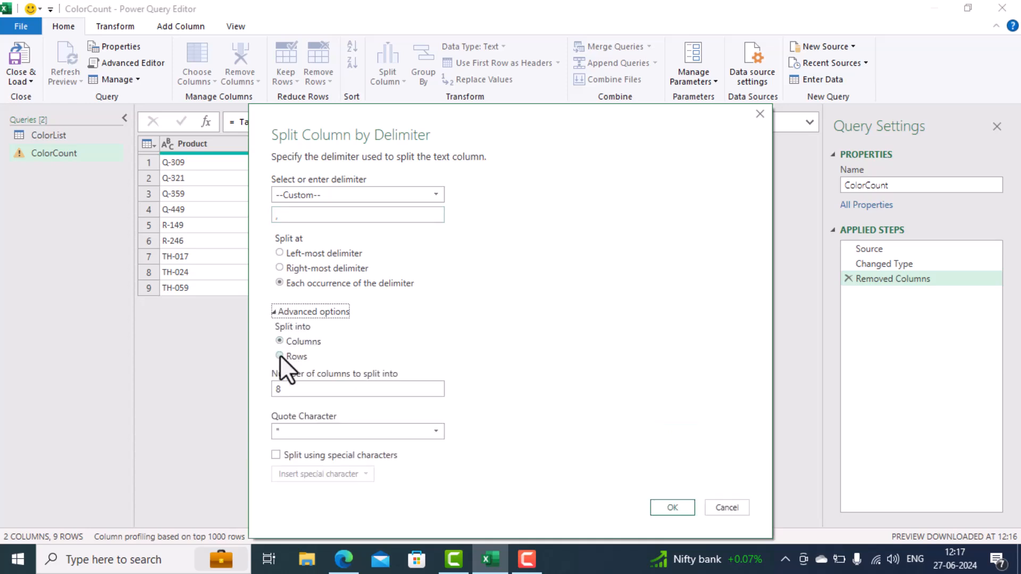
{"action": "left_click", "coordinate": [280, 355]}
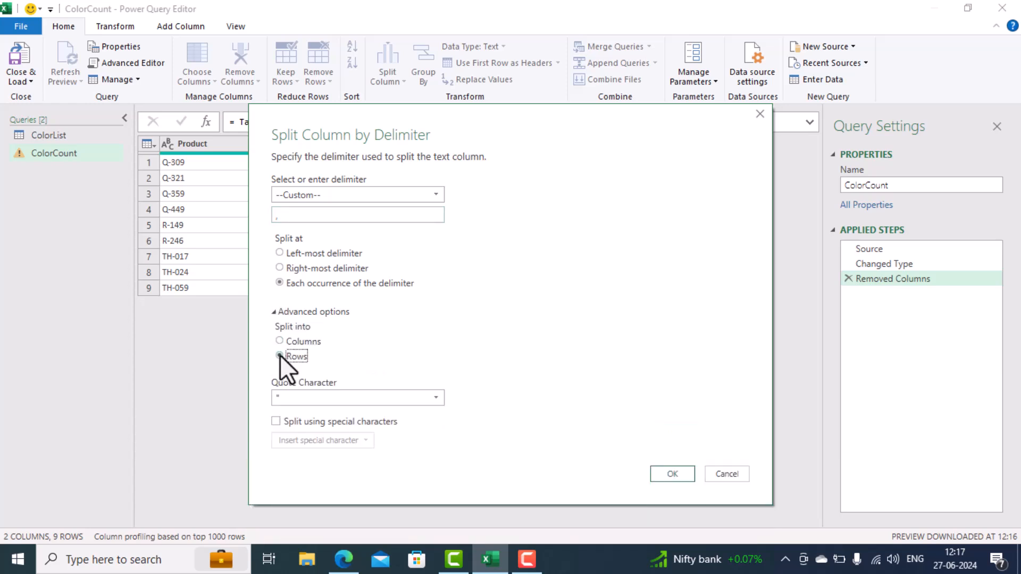
{"action": "left_click", "coordinate": [668, 473]}
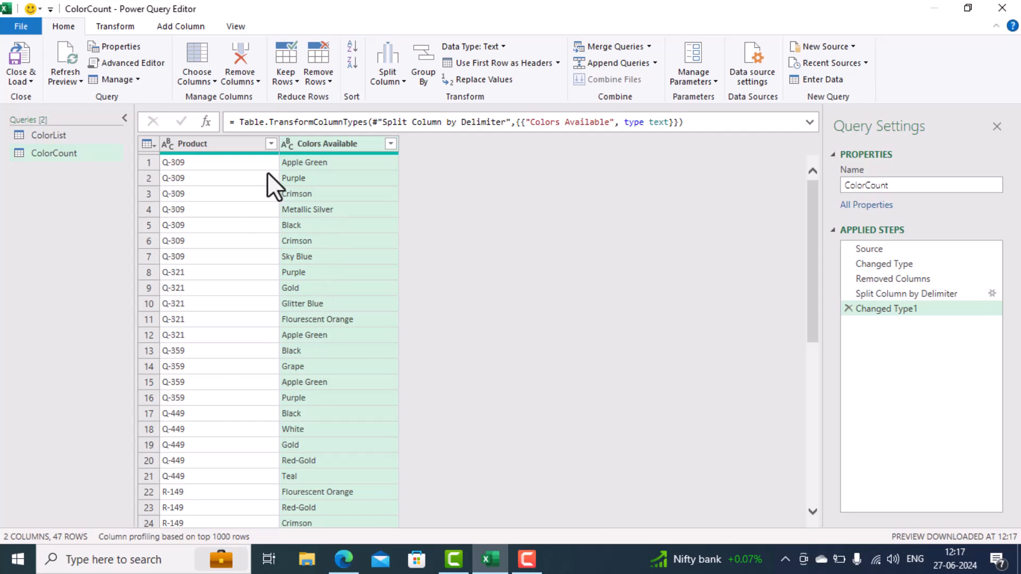
- Group the split rows by Product with a Count Rows operation in a new column named ColorCount
{"action": "scroll", "coordinate": [208, 290], "scroll_direction": "down", "scroll_amount": 8}
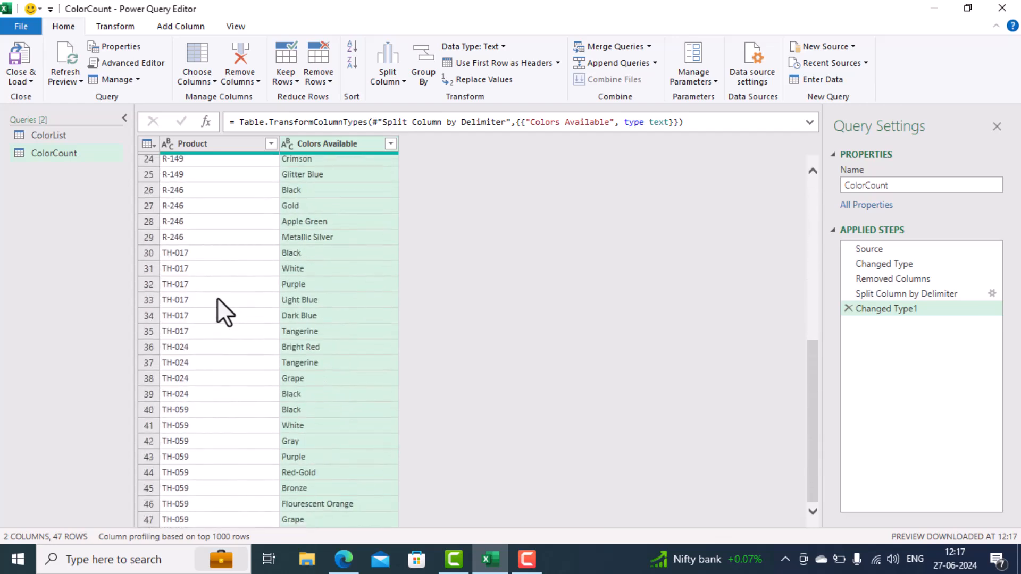
{"action": "scroll", "coordinate": [217, 299], "scroll_direction": "up", "scroll_amount": 8}
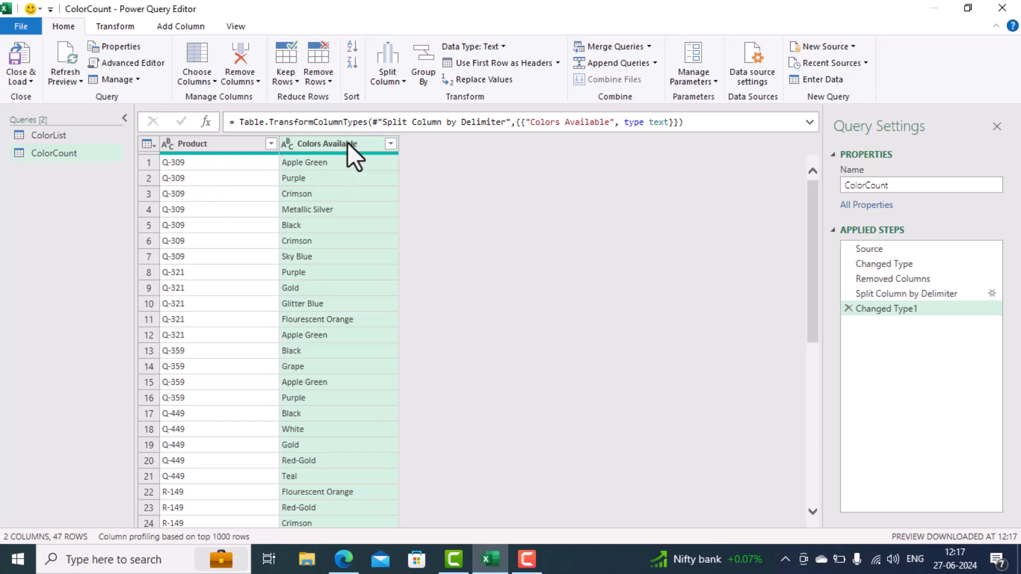
{"action": "left_click", "coordinate": [418, 76]}
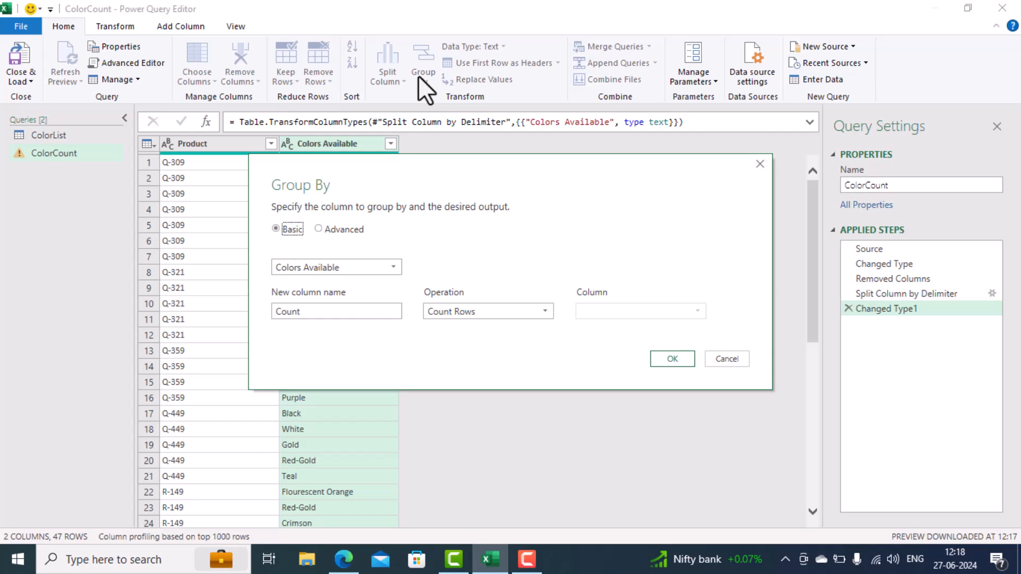
{"action": "left_click", "coordinate": [366, 269]}
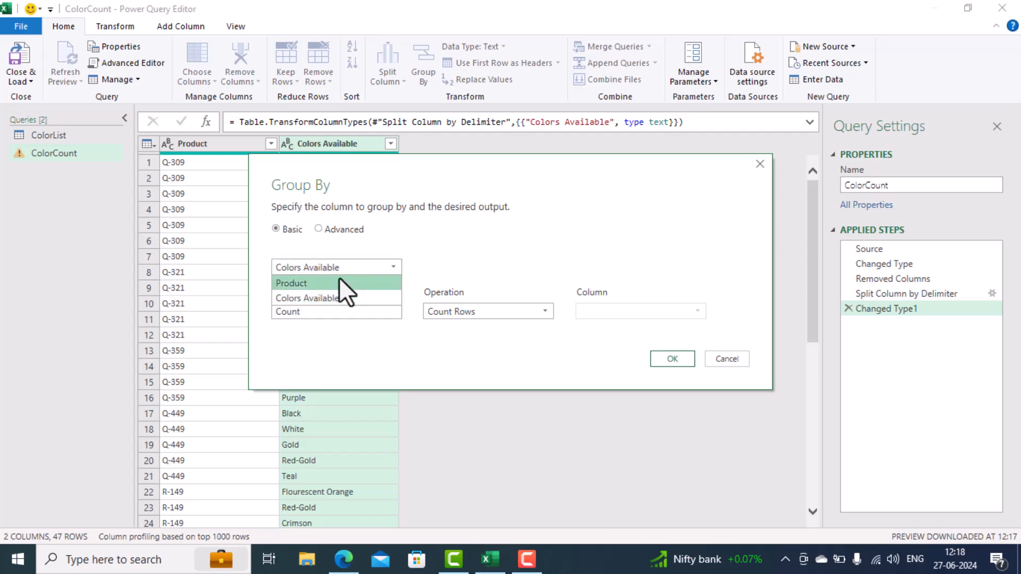
{"action": "left_click", "coordinate": [339, 282]}
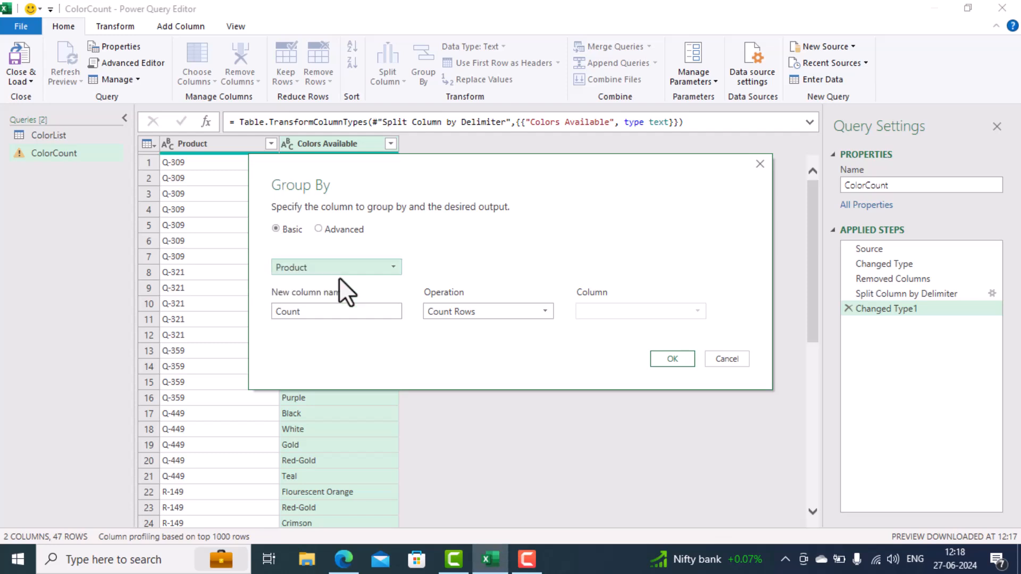
{"action": "left_click", "coordinate": [354, 316]}
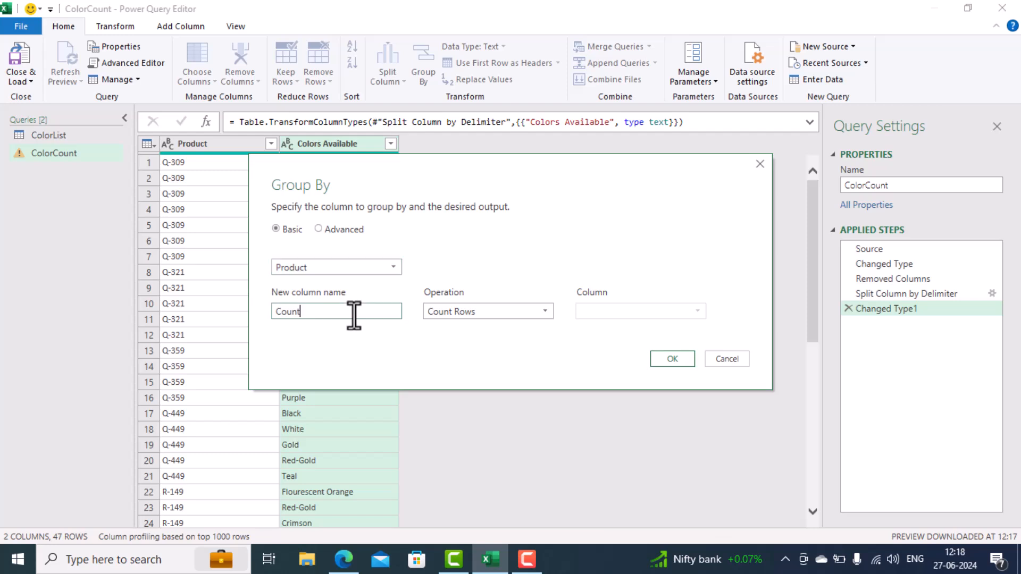
{"action": "left_click_drag", "start_coordinate": [354, 315], "coordinate": [274, 314]}
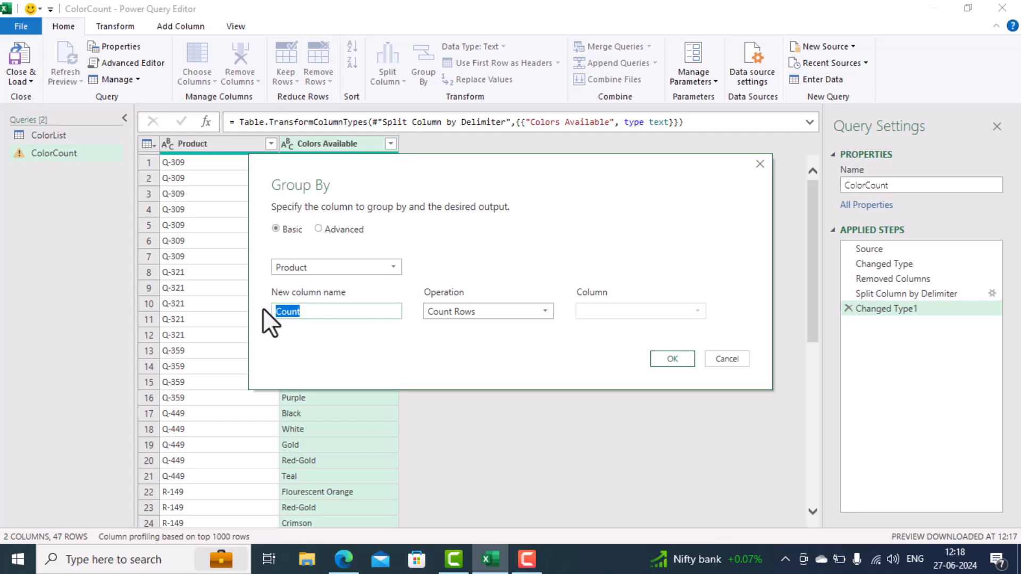
{"action": "type", "text": "ColorC"}
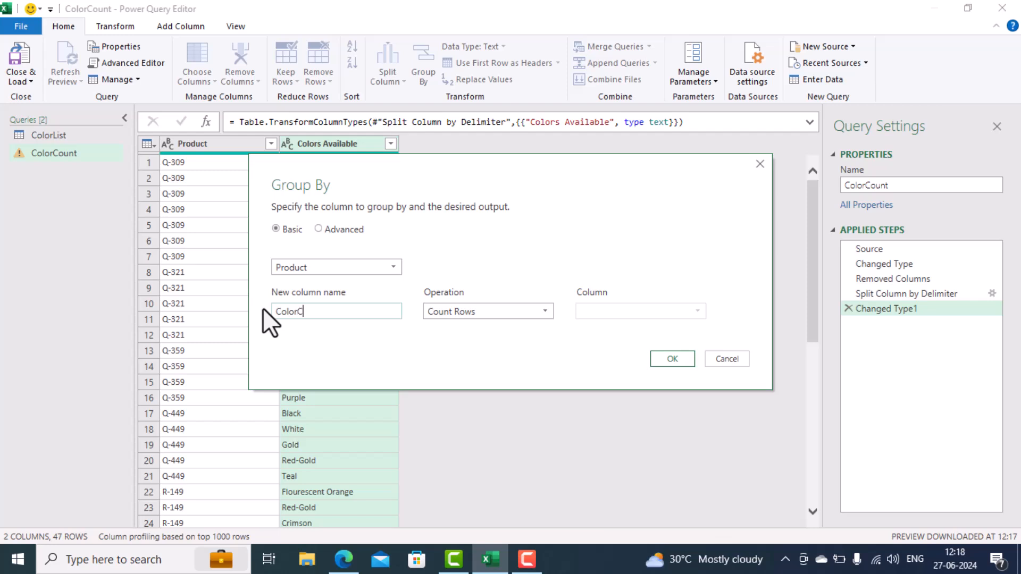
{"action": "type", "text": "ount"}
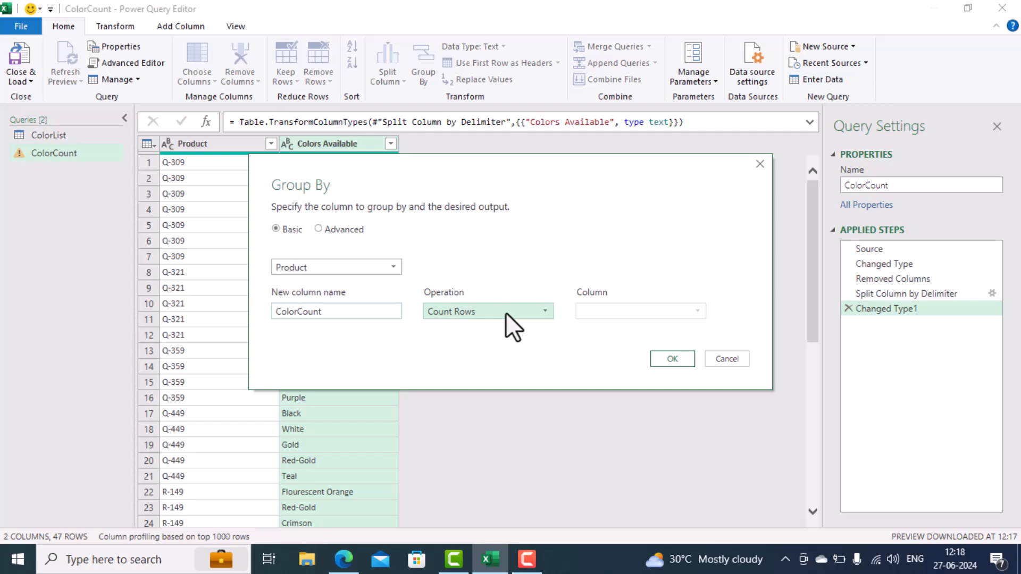
{"action": "left_click", "coordinate": [672, 359]}
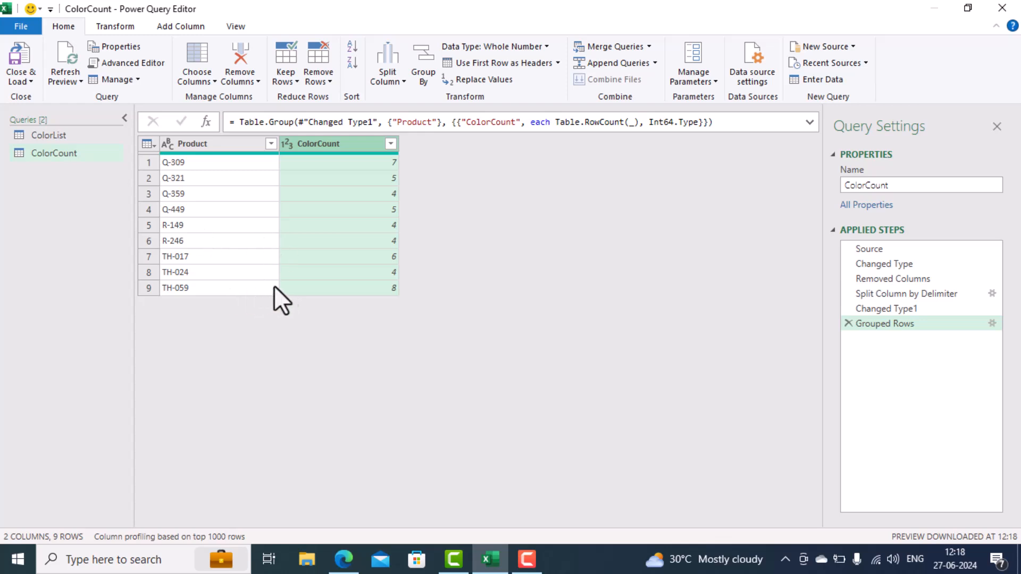
- Review the ColorList and ColorCount queries and load both into the workbook
{"action": "left_click", "coordinate": [71, 139]}
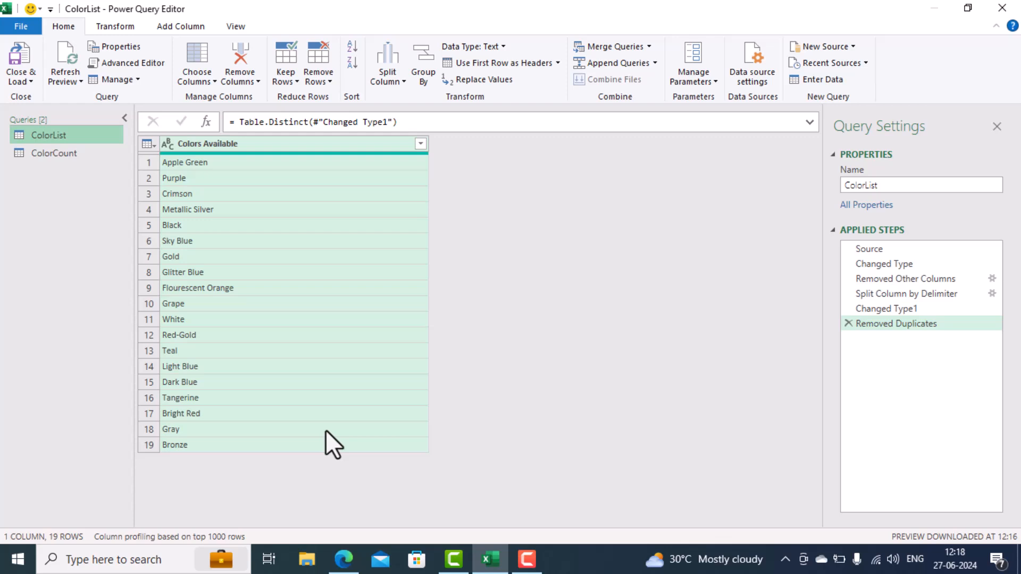
{"action": "left_click", "coordinate": [82, 157]}
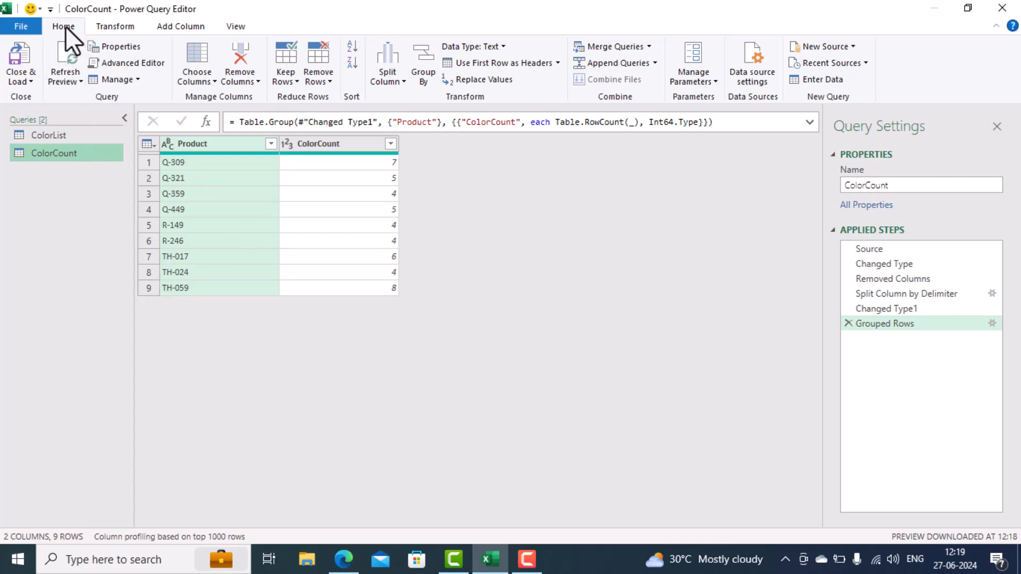
{"action": "left_click", "coordinate": [15, 52]}
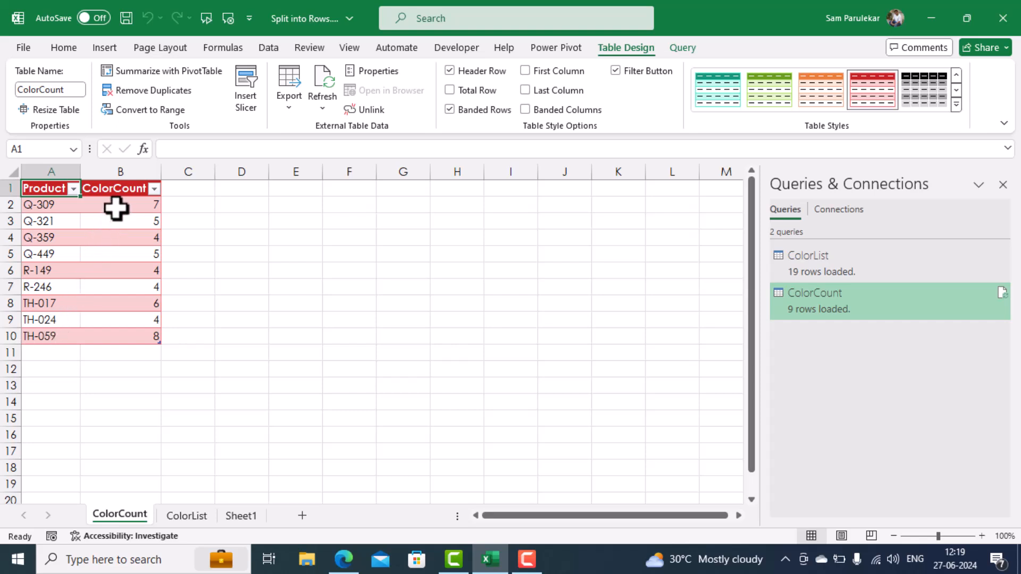
- Look through the unique colors on the ColorList sheet, selecting the whole list to check its entries
{"action": "left_click", "coordinate": [189, 516]}
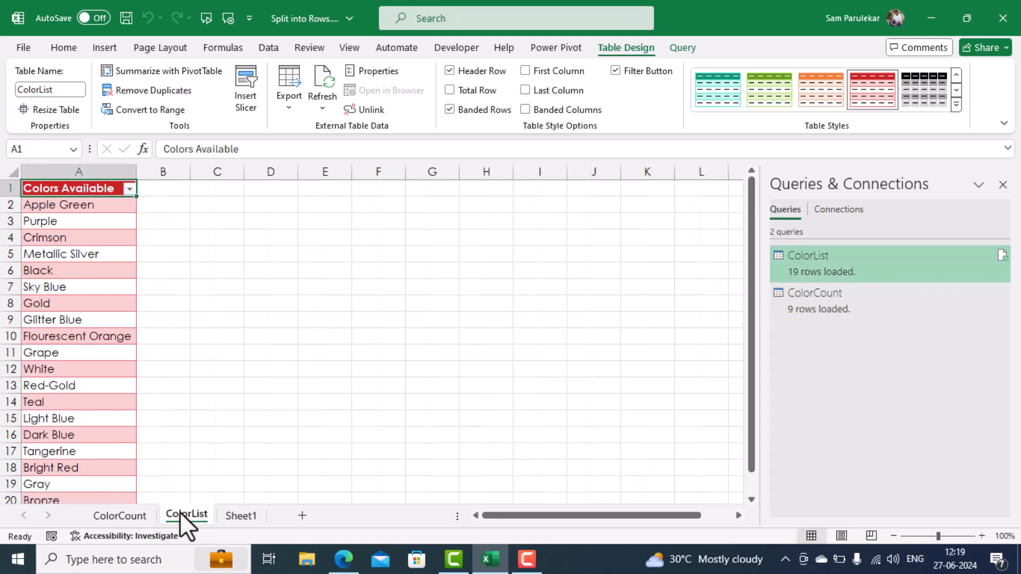
{"action": "scroll", "coordinate": [69, 232], "scroll_direction": "down", "scroll_amount": 1}
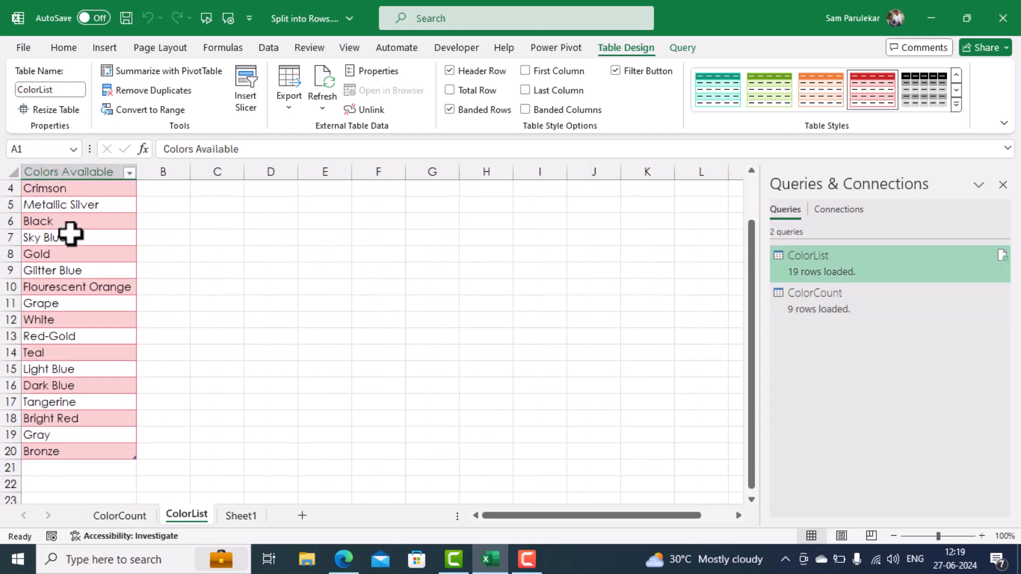
{"action": "scroll", "coordinate": [75, 225], "scroll_direction": "up", "scroll_amount": 1}
{"action": "left_click_drag", "start_coordinate": [81, 207], "coordinate": [84, 468]}
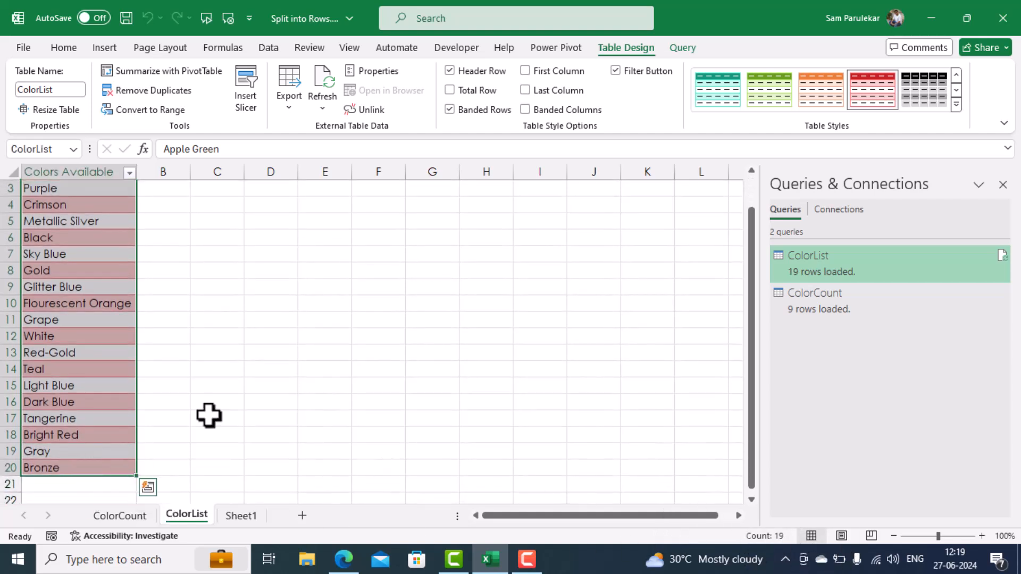
{"action": "left_click", "coordinate": [181, 238]}
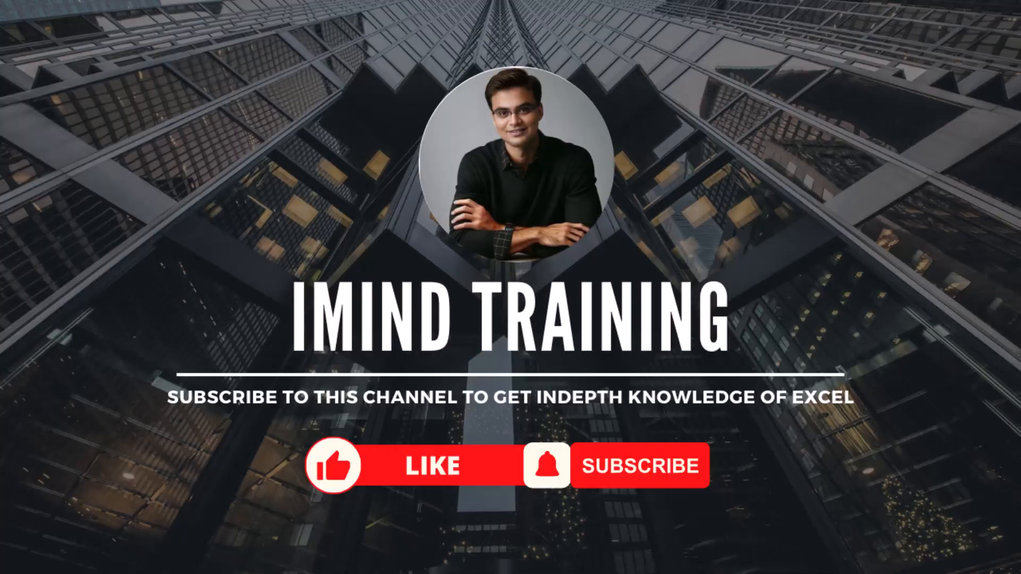